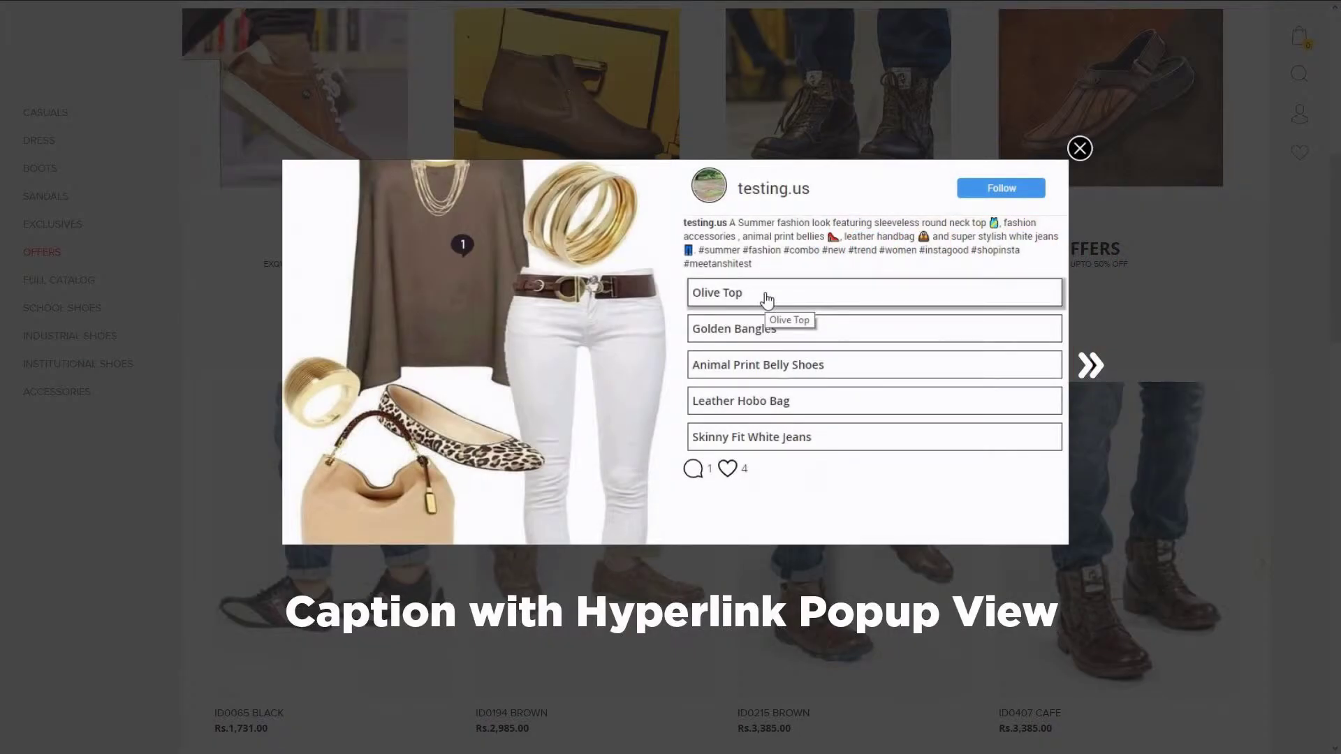
# Advance the storefront Instagram popup to the next tagged post, the jeans outfit
pyautogui.click(1094, 368)
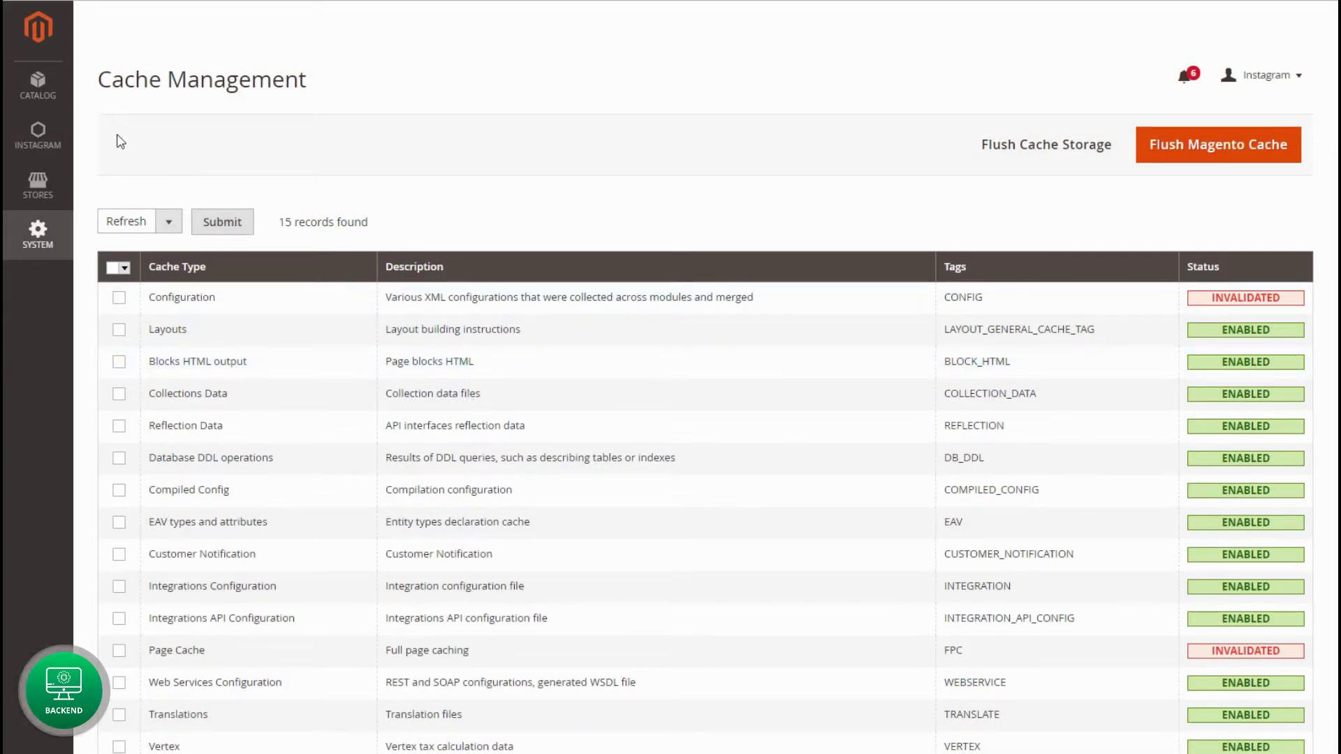
# Enable the Instagram extension and enter the profile user name and the access token
pyautogui.click(51, 140)
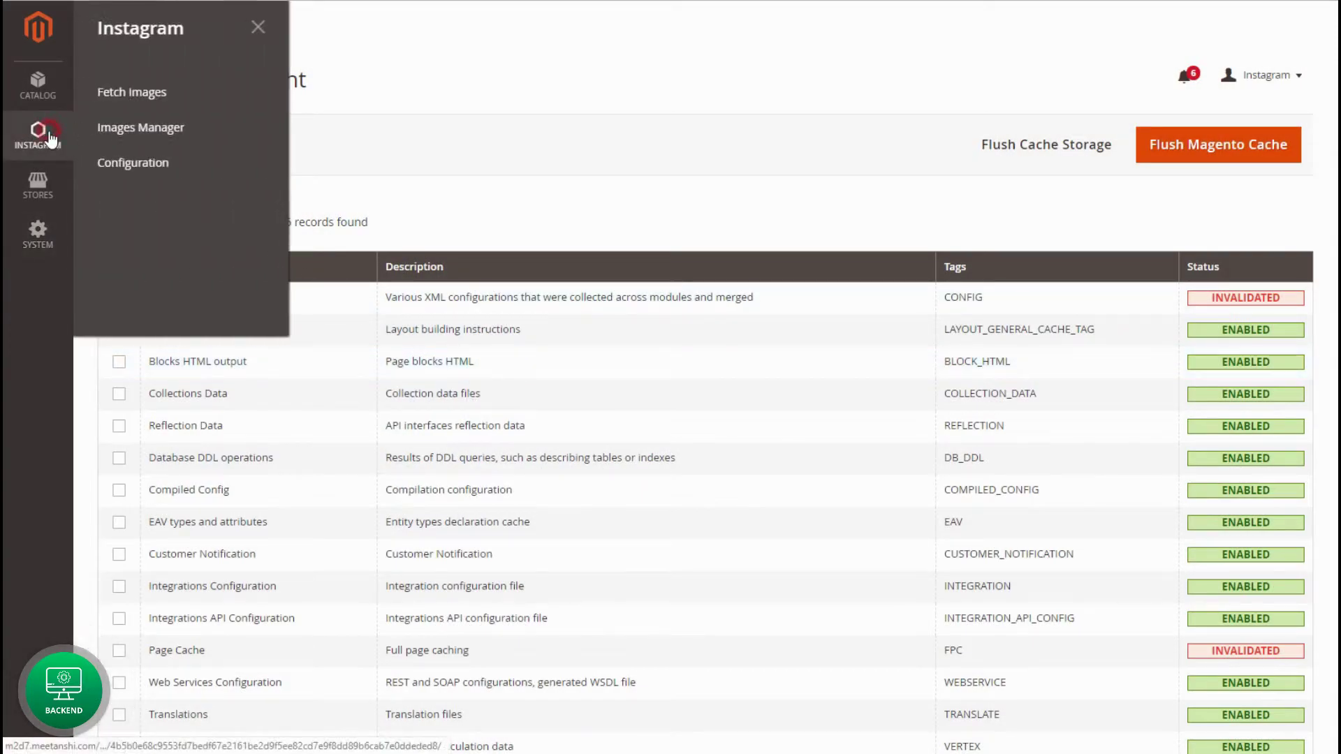
pyautogui.click(148, 174)
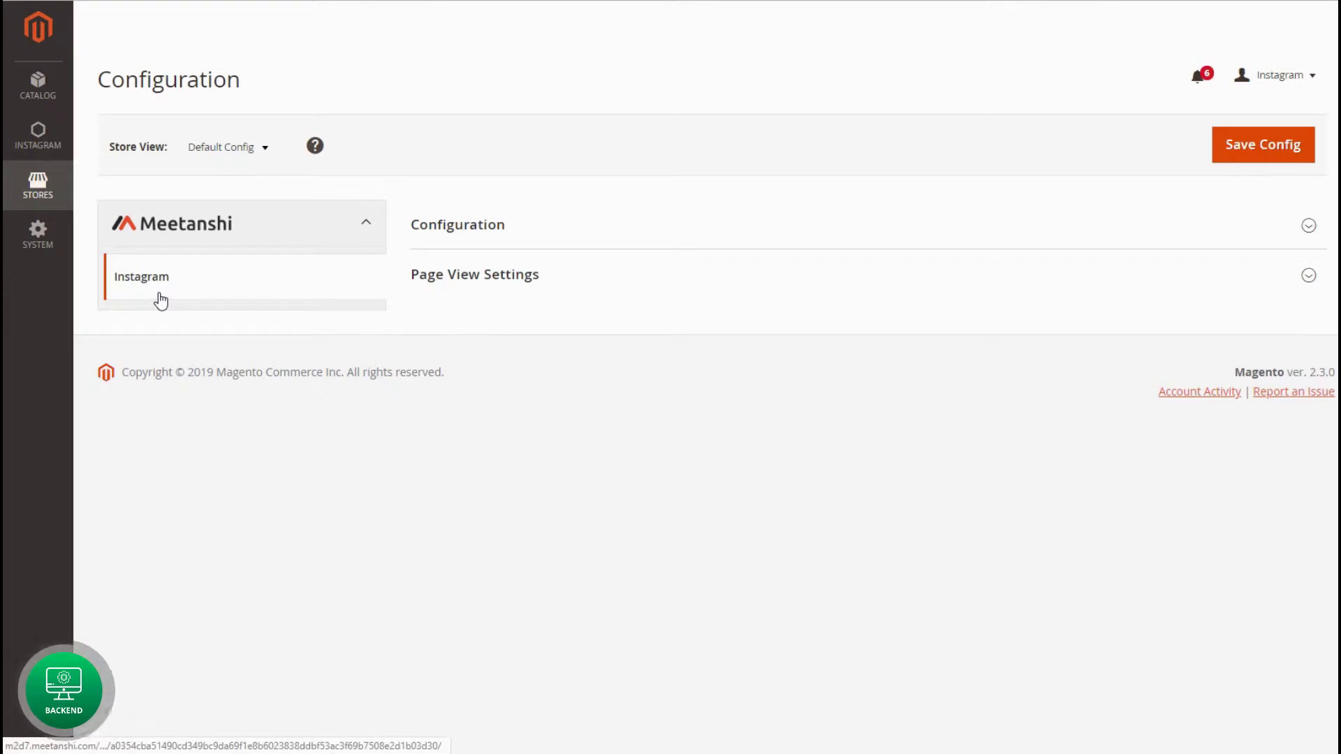
pyautogui.click(694, 237)
pyautogui.click(731, 281)
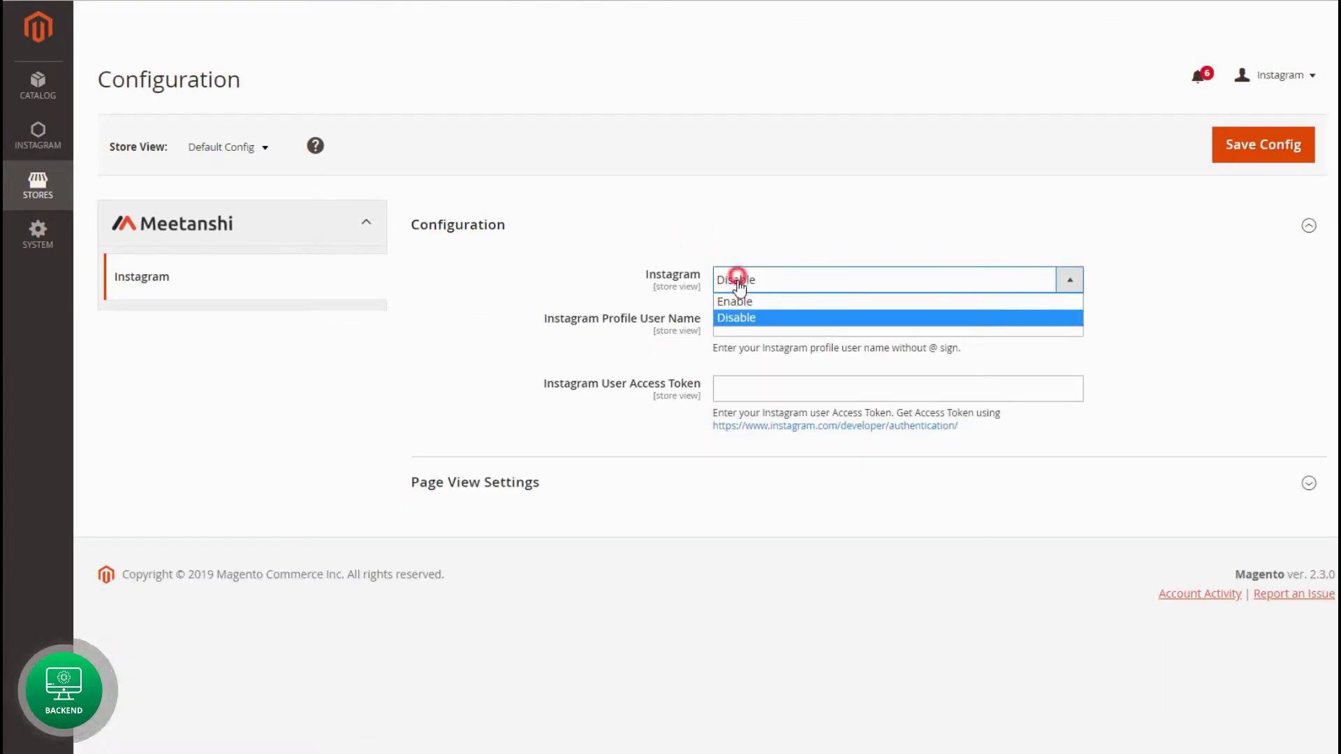
pyautogui.click(733, 299)
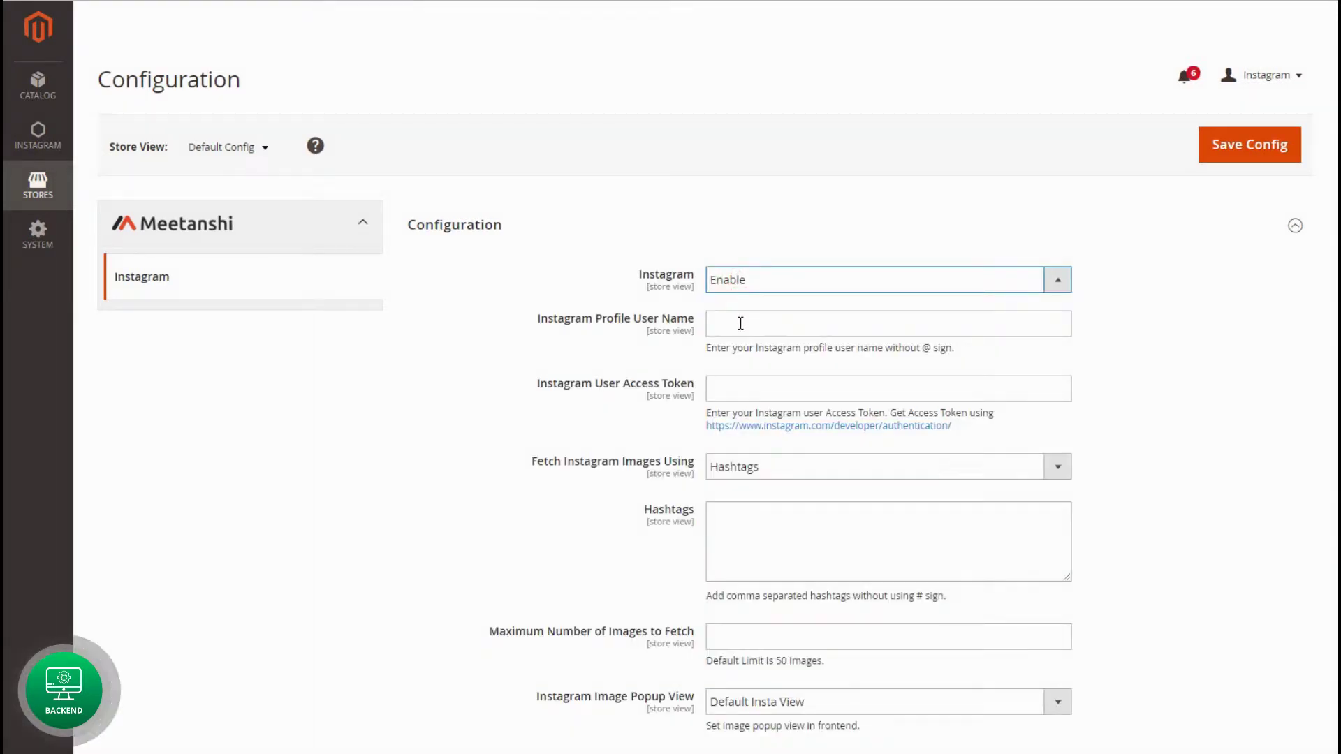
pyautogui.click(741, 323)
pyautogui.write('tes')
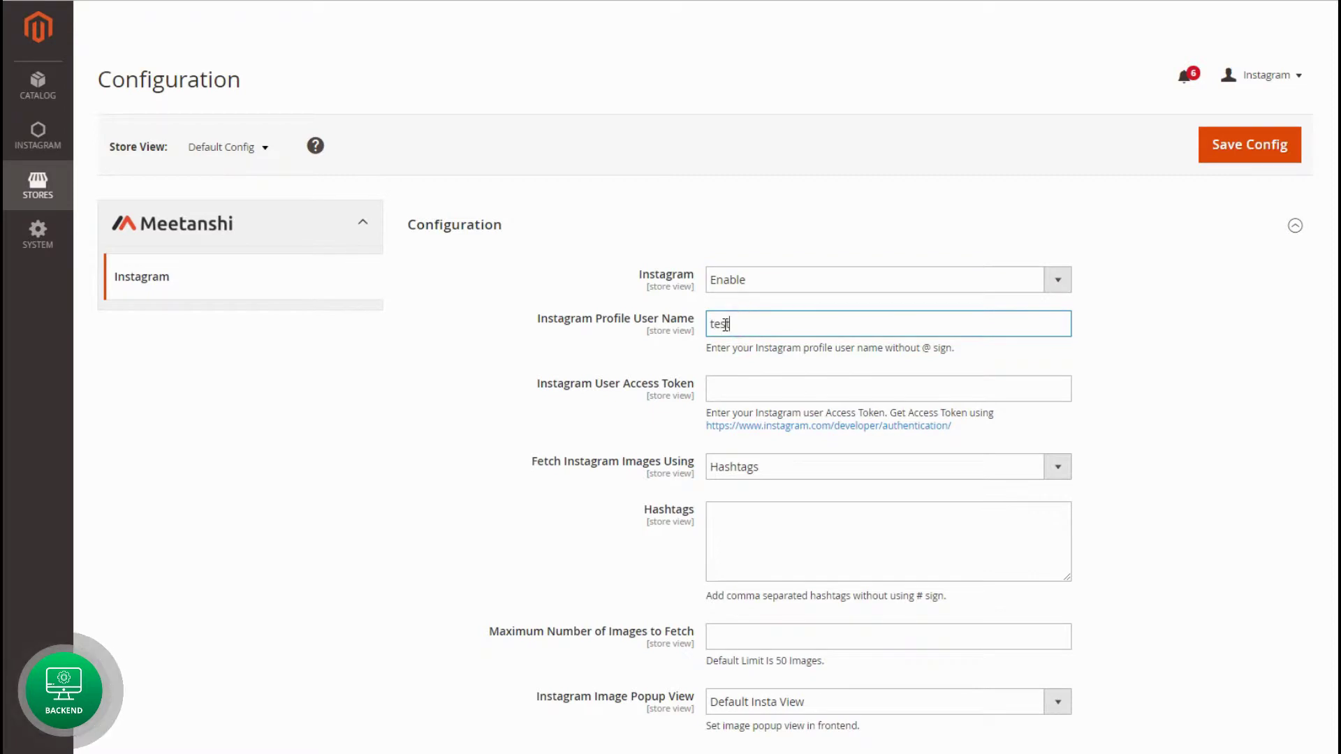
pyautogui.write('ting.us')
pyautogui.click(726, 381)
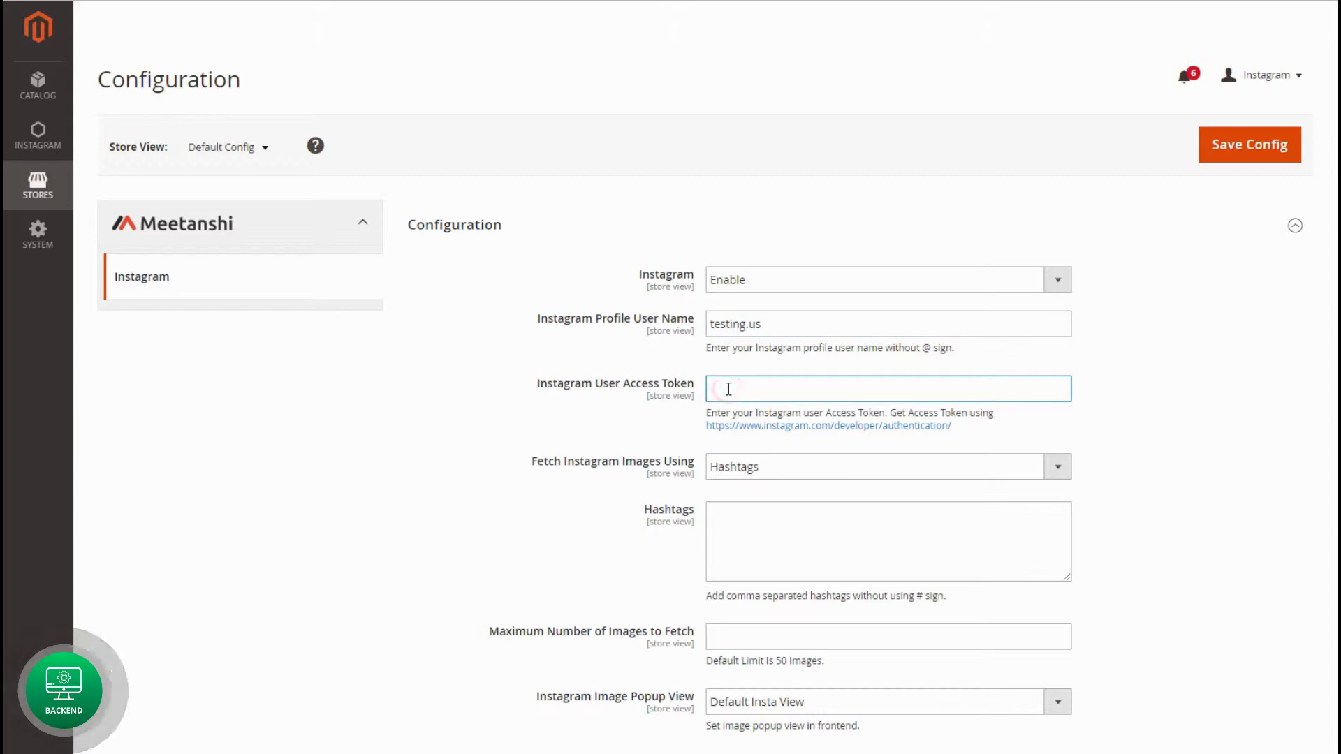
pyautogui.hotkey('ctrl', 'v')
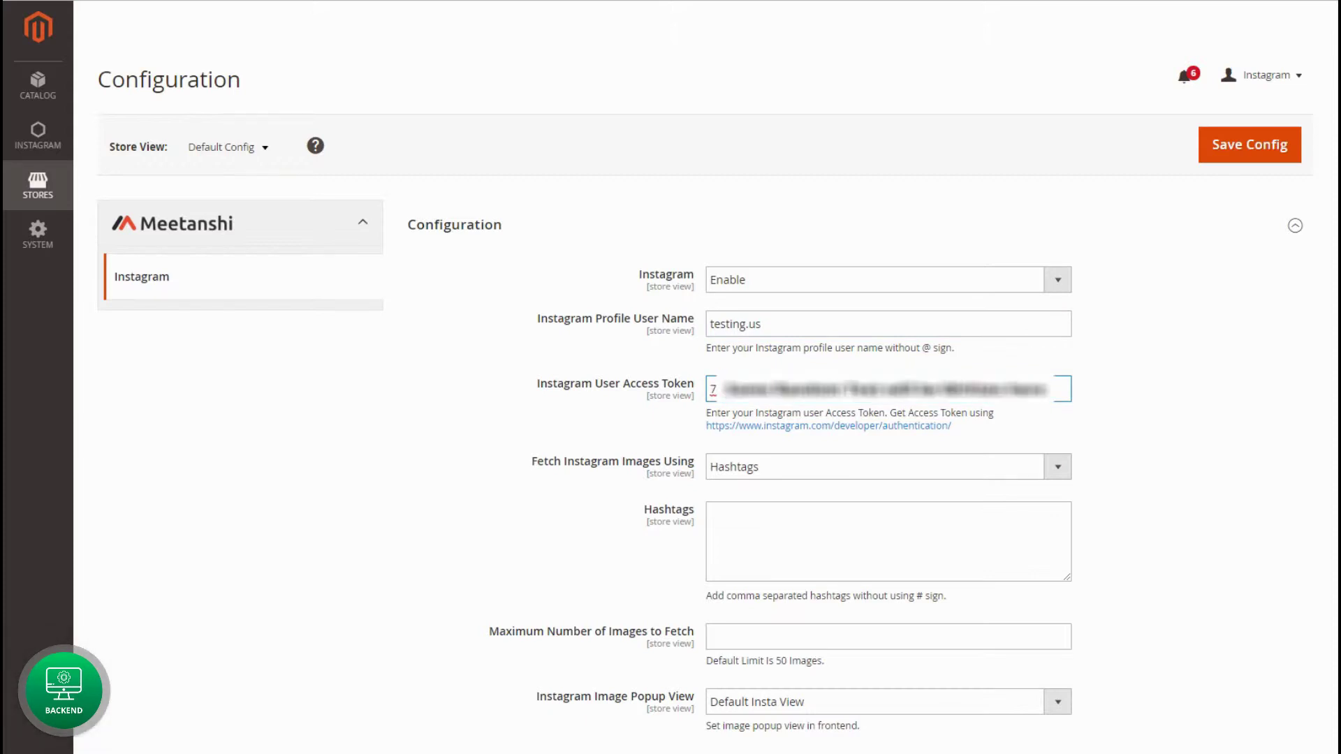
# Fetch images by My User name, limit them to 20, and set the popup view to Product Feed
pyautogui.click(739, 468)
pyautogui.click(741, 504)
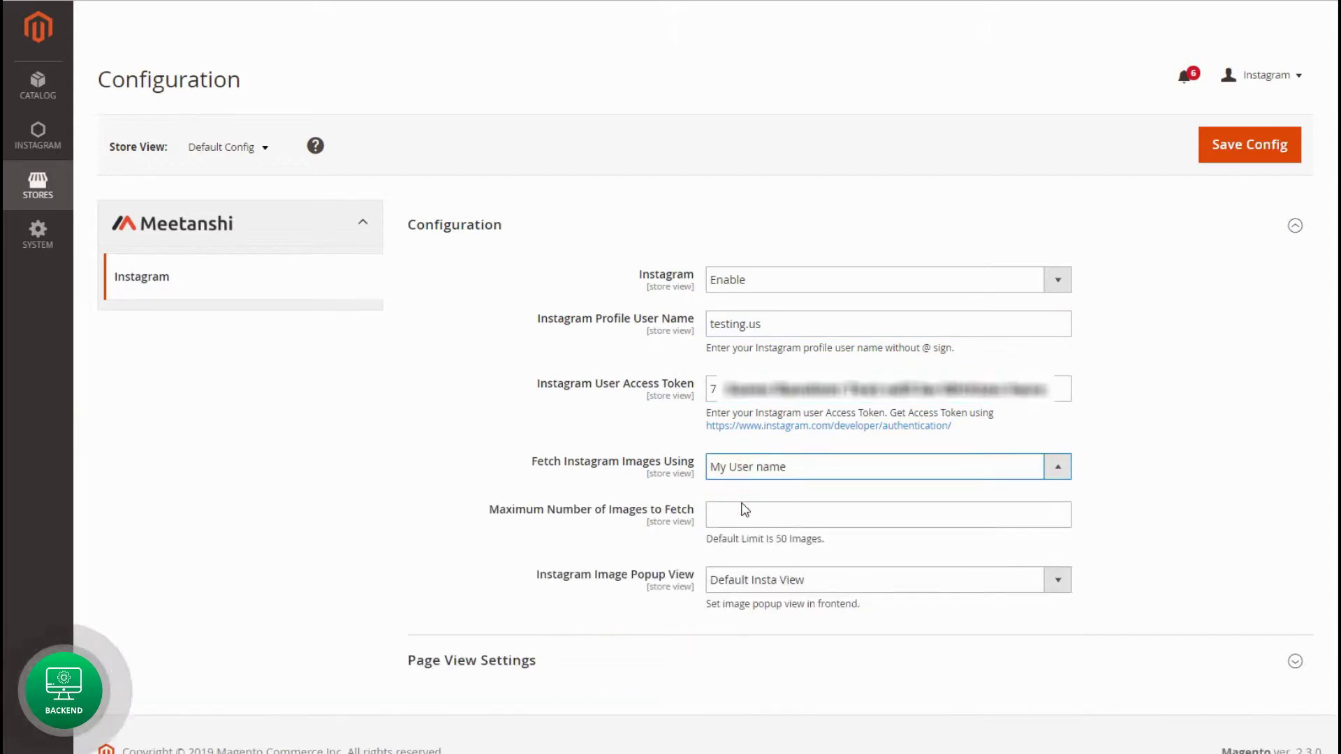
pyautogui.click(734, 519)
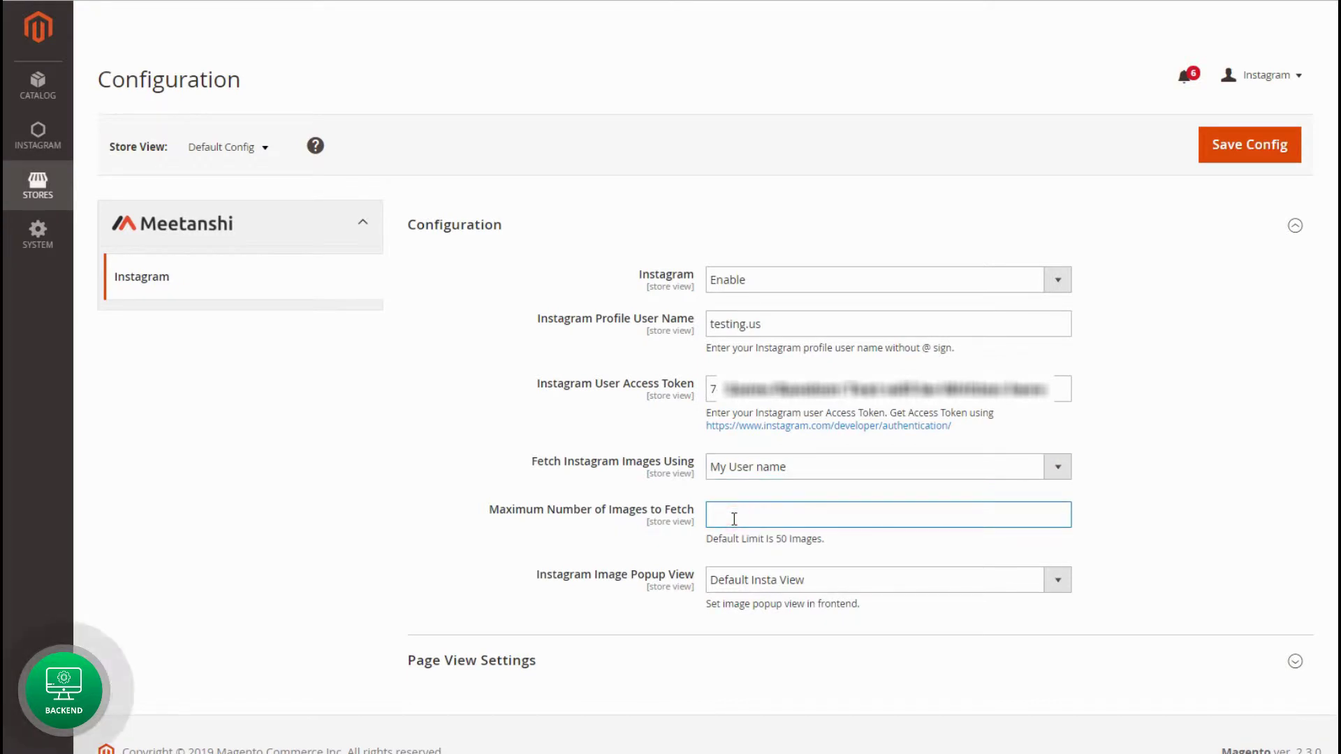
pyautogui.write('20')
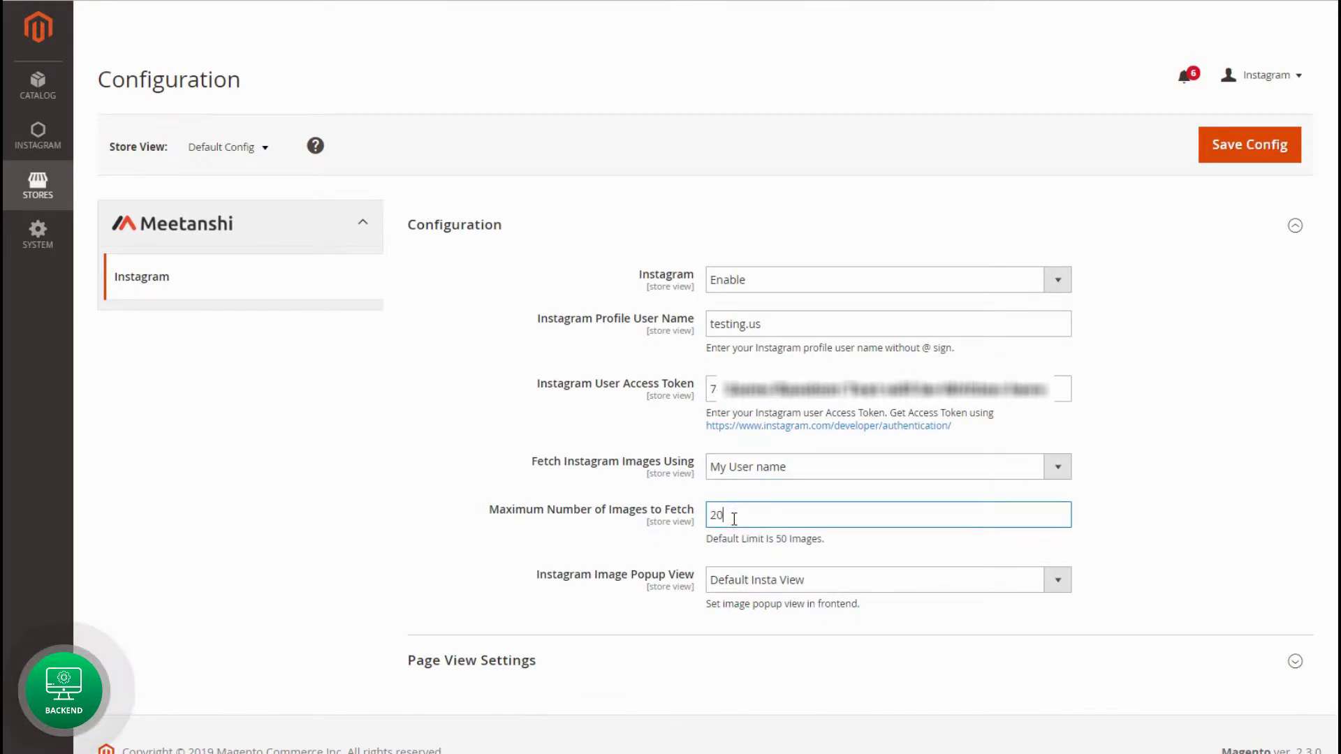
pyautogui.click(744, 584)
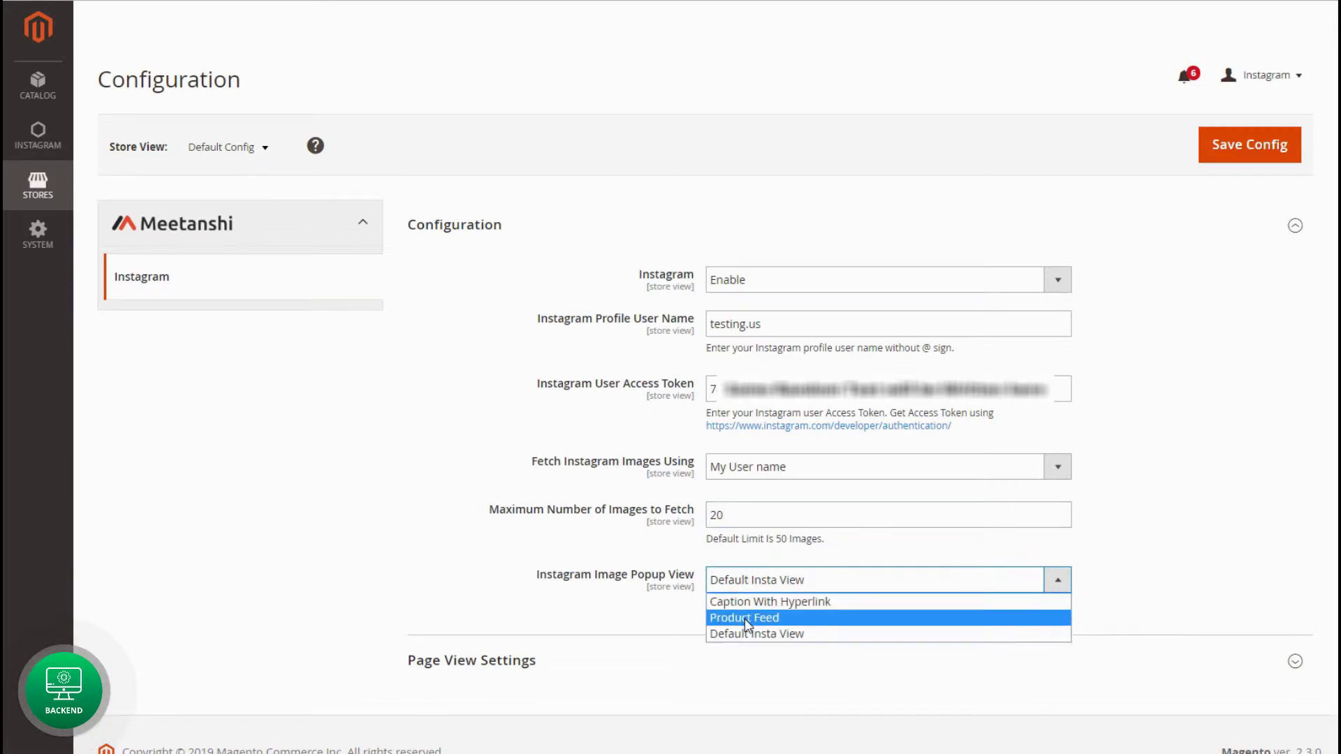
pyautogui.click(745, 618)
pyautogui.scroll(-1, 745, 620)
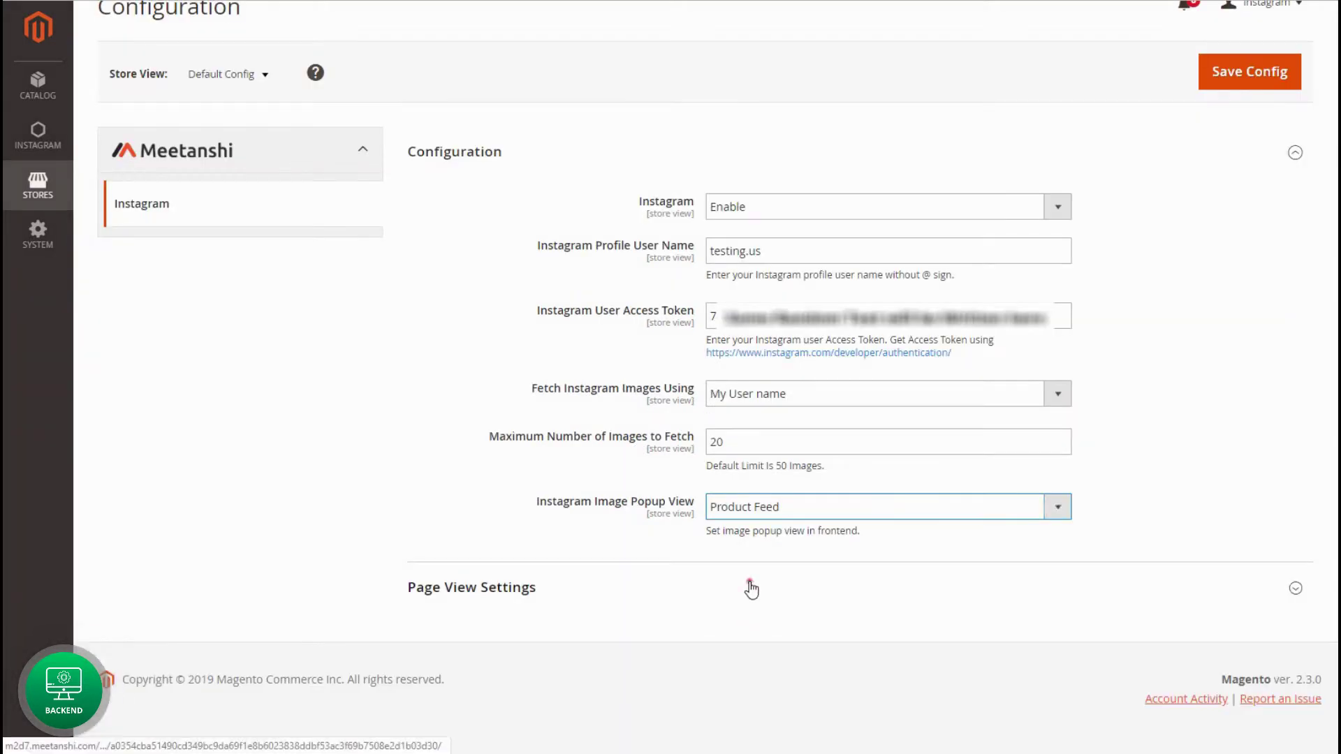
pyautogui.click(750, 587)
# Show Instagram images on the home, category and product pages, 5 each
pyautogui.scroll(-3, 751, 590)
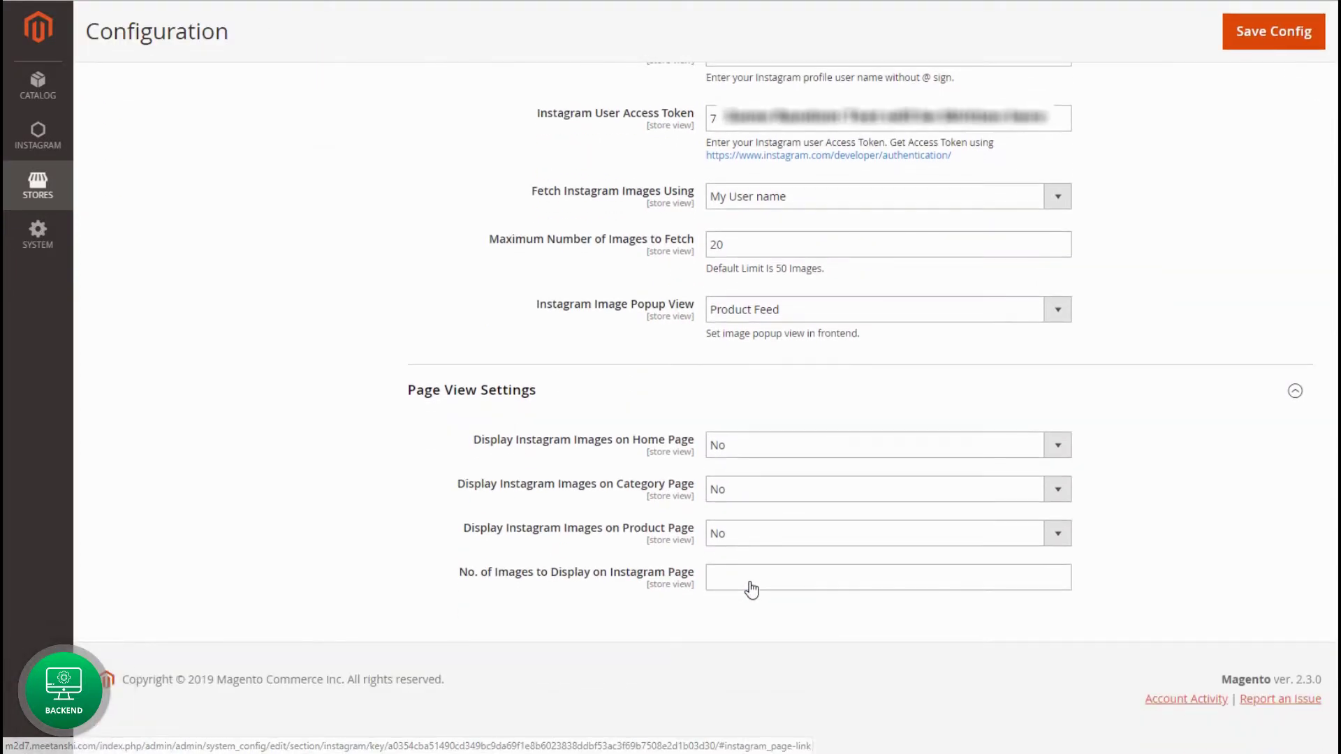
pyautogui.click(738, 445)
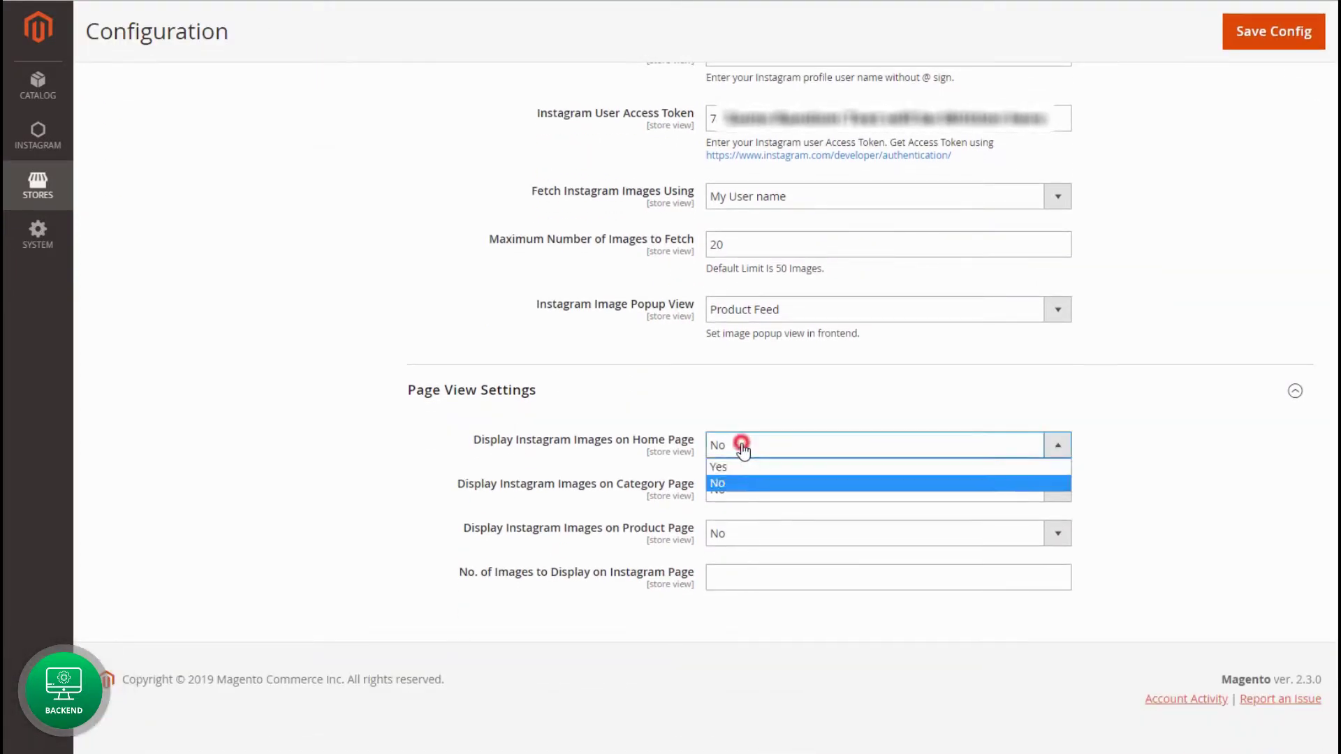
pyautogui.click(738, 470)
pyautogui.click(737, 482)
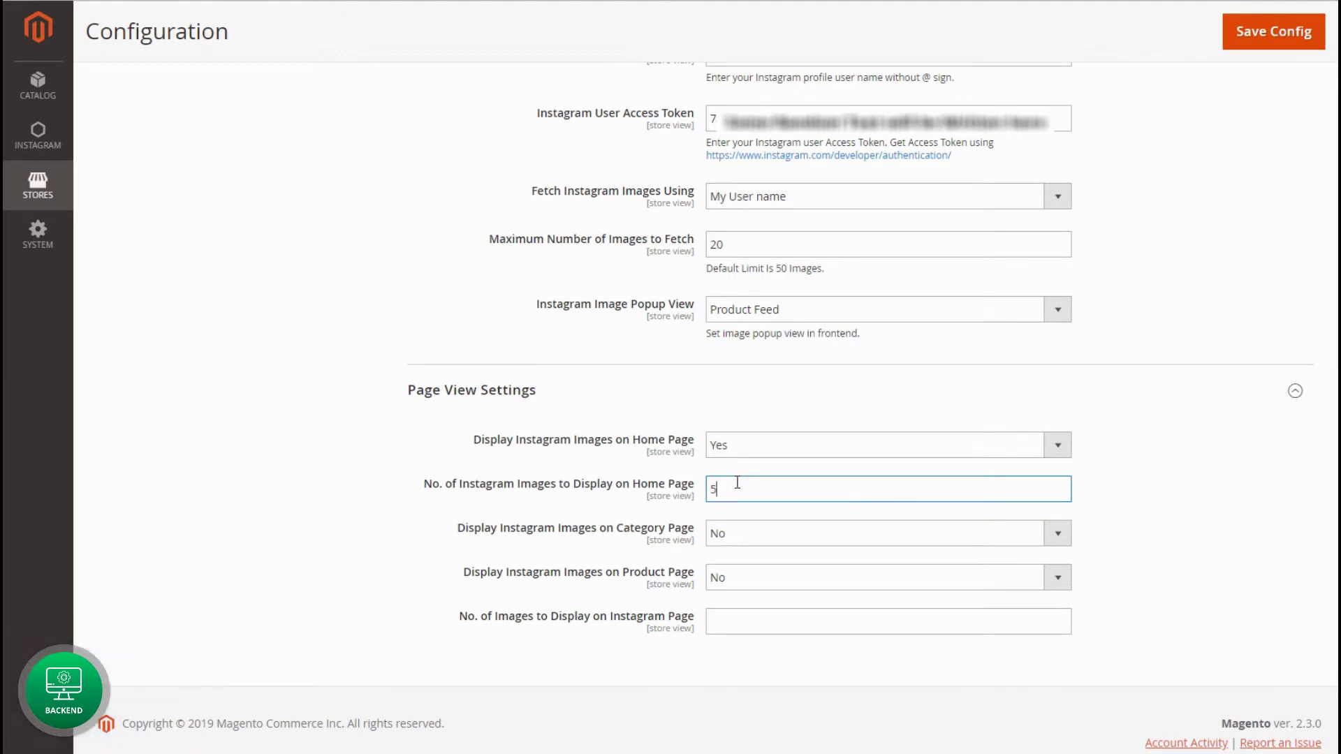
pyautogui.click(734, 533)
pyautogui.click(727, 557)
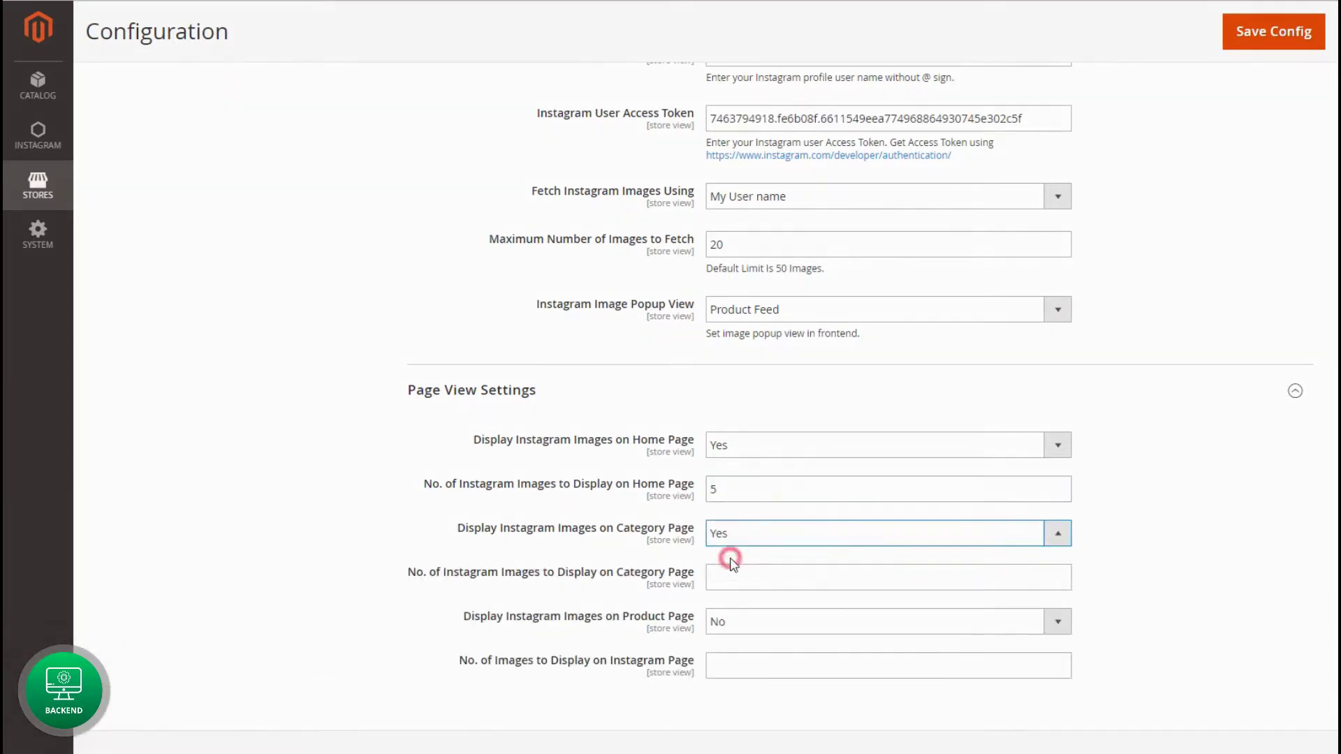
pyautogui.click(726, 576)
pyautogui.write('5')
pyautogui.click(726, 622)
pyautogui.click(727, 639)
pyautogui.click(727, 664)
pyautogui.write('5')
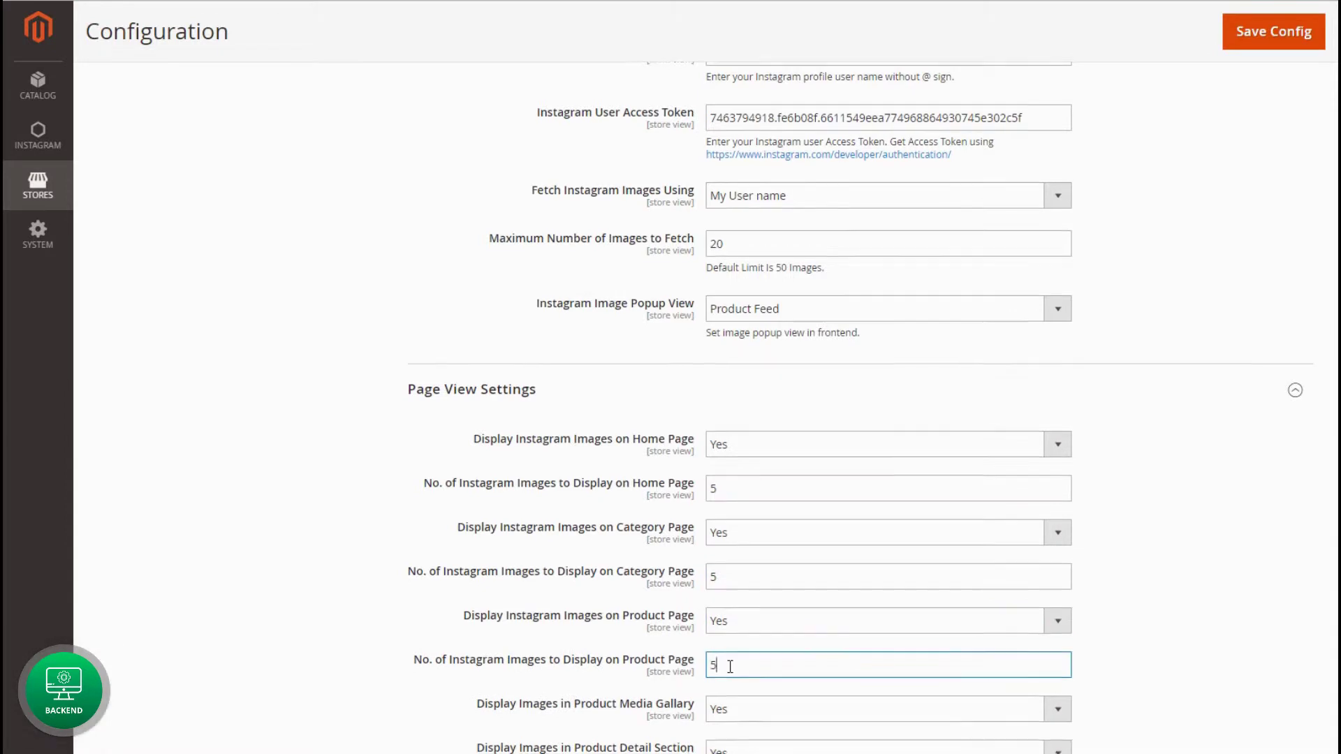
# Turn off media gallery and detail section images, show 10 on the Instagram page, and save
pyautogui.scroll(-3, 740, 629)
pyautogui.click(757, 490)
pyautogui.click(754, 527)
pyautogui.click(748, 533)
pyautogui.click(728, 568)
pyautogui.click(729, 577)
pyautogui.write('1')
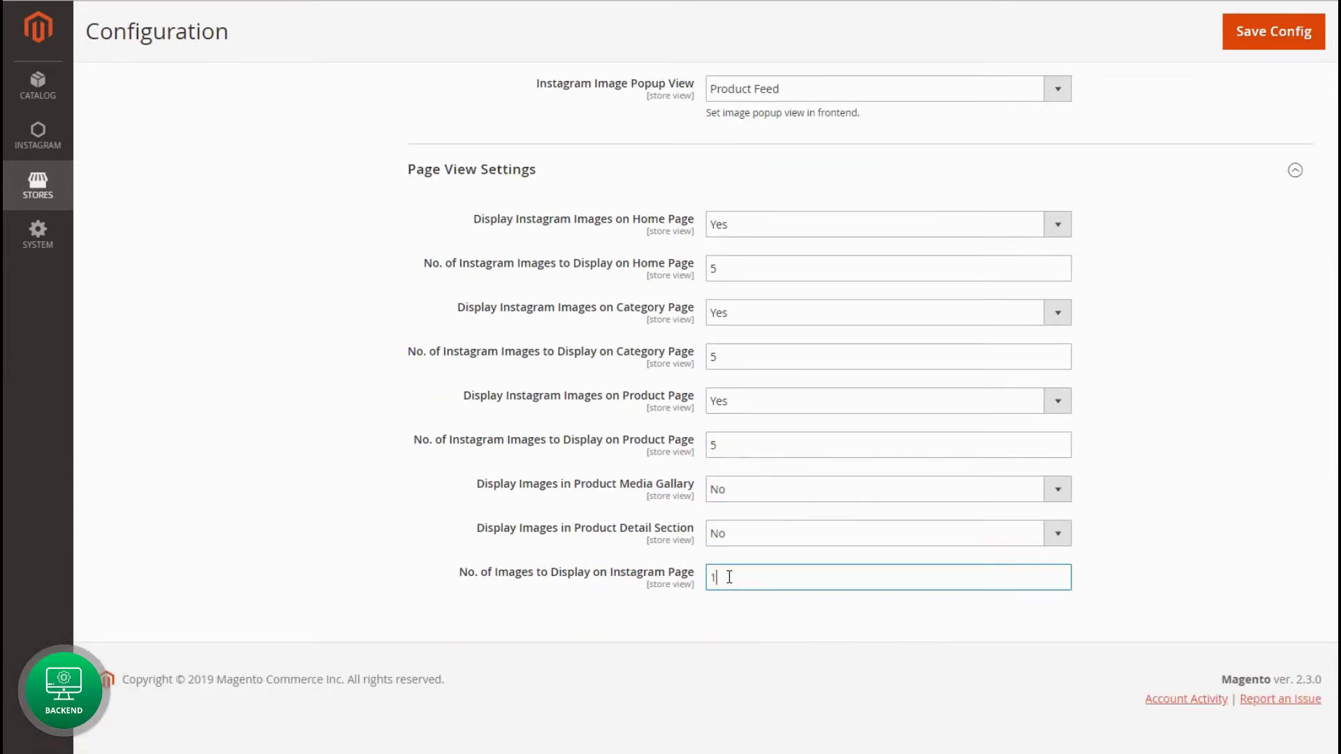
pyautogui.write('0')
pyautogui.click(1265, 51)
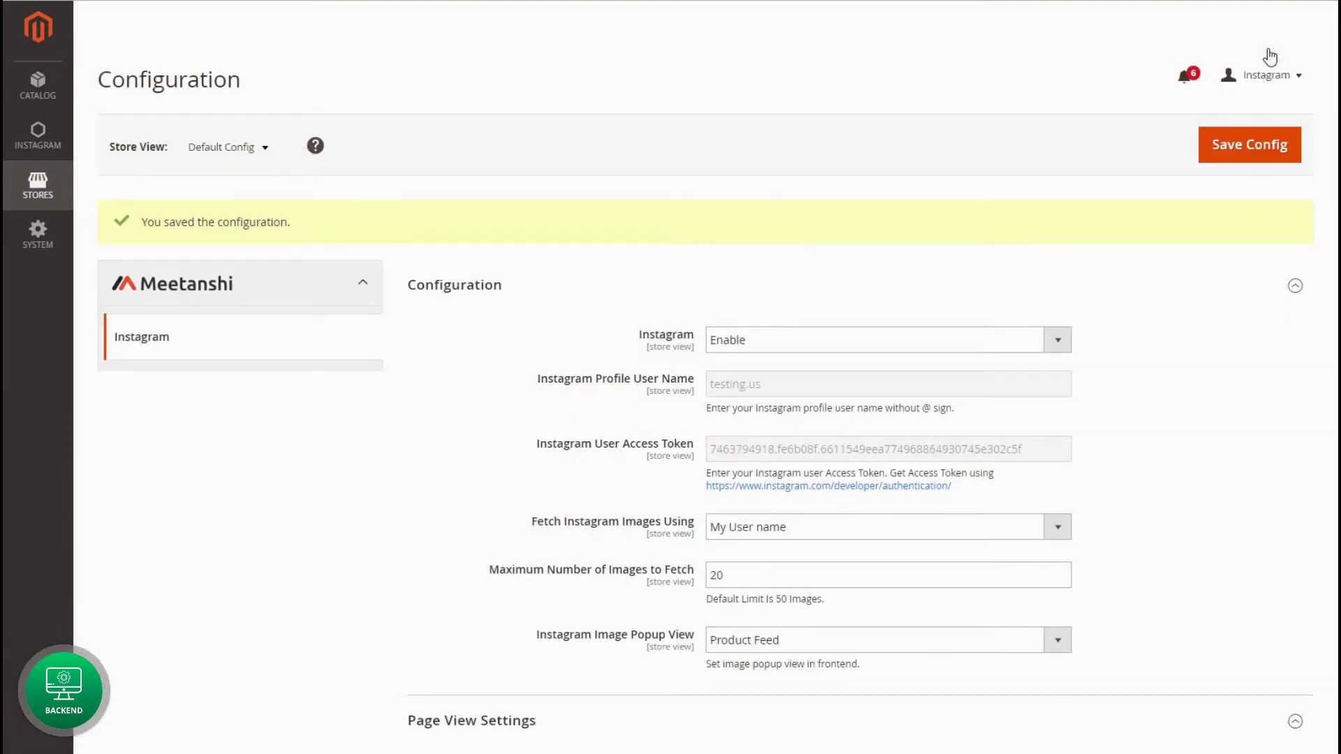
pyautogui.click(38, 138)
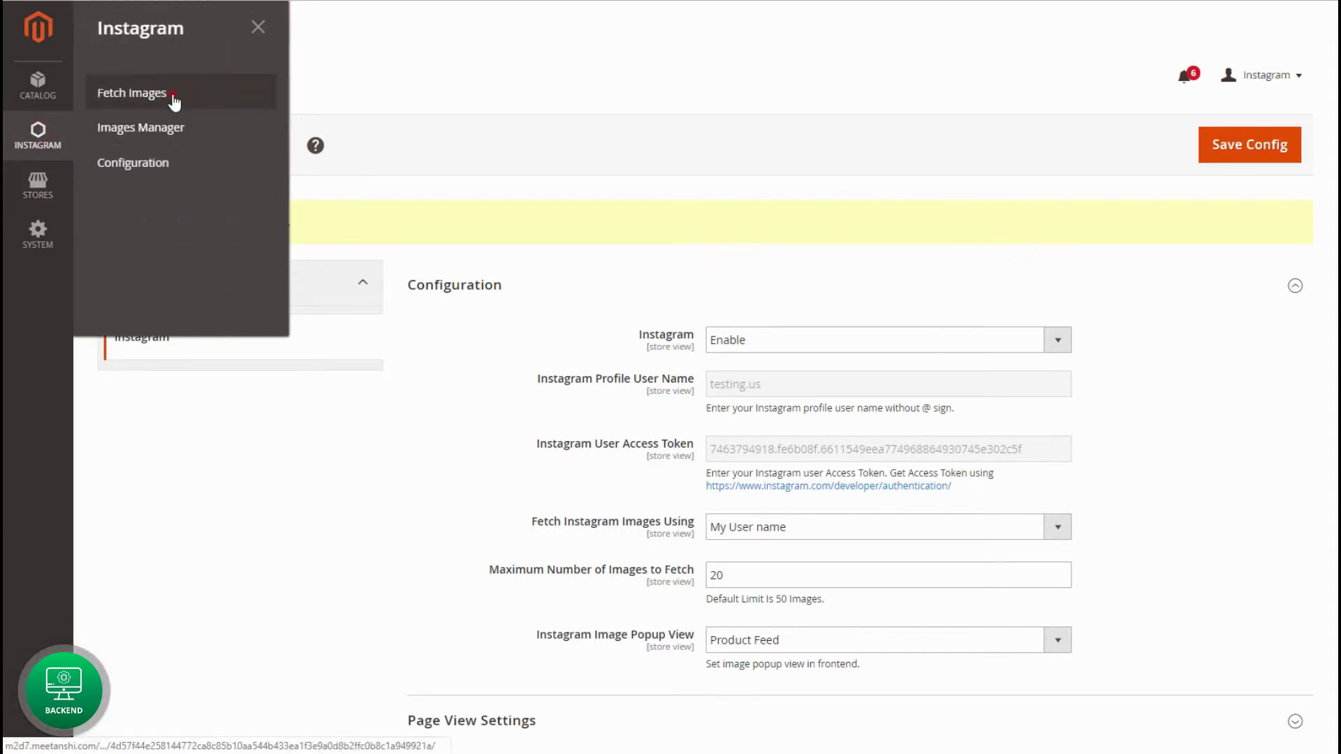
# On Fetch Instagram Images, approve the Instagram logo image and delete the KNET image
pyautogui.click(173, 97)
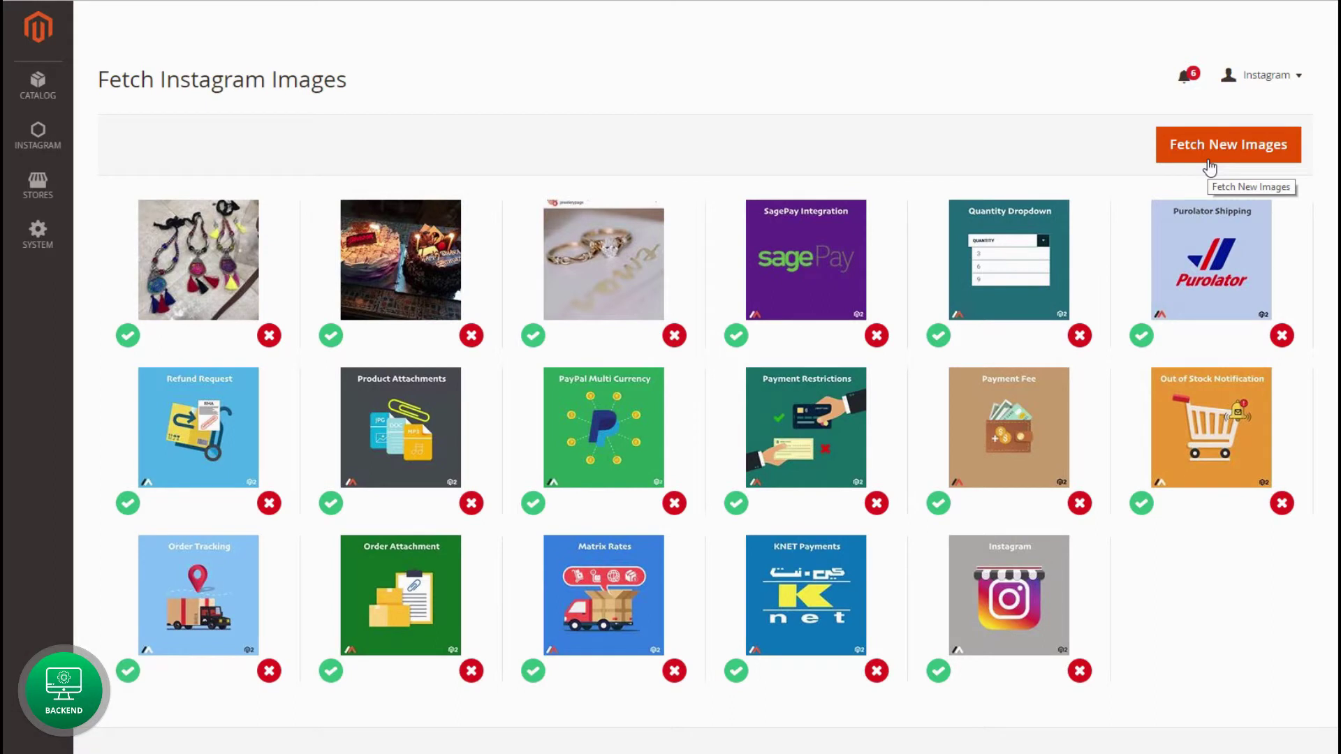
pyautogui.click(940, 672)
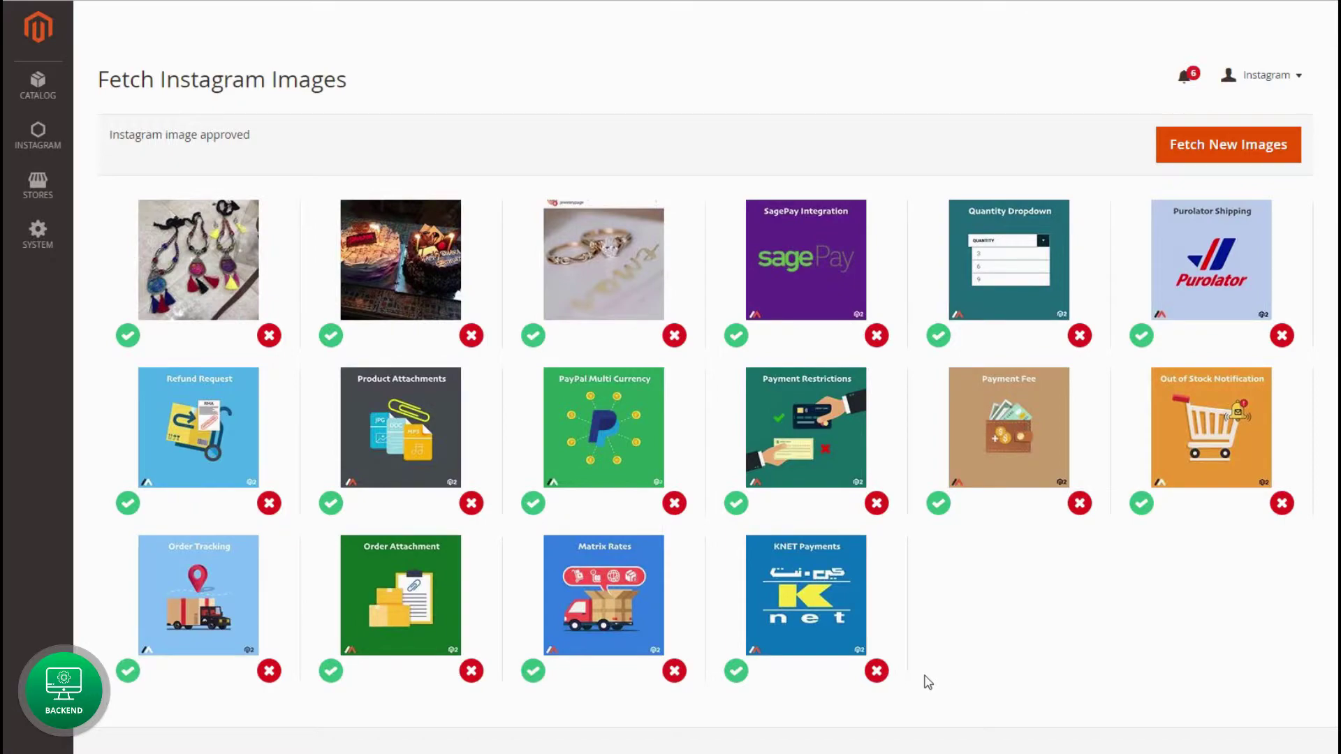
pyautogui.click(876, 671)
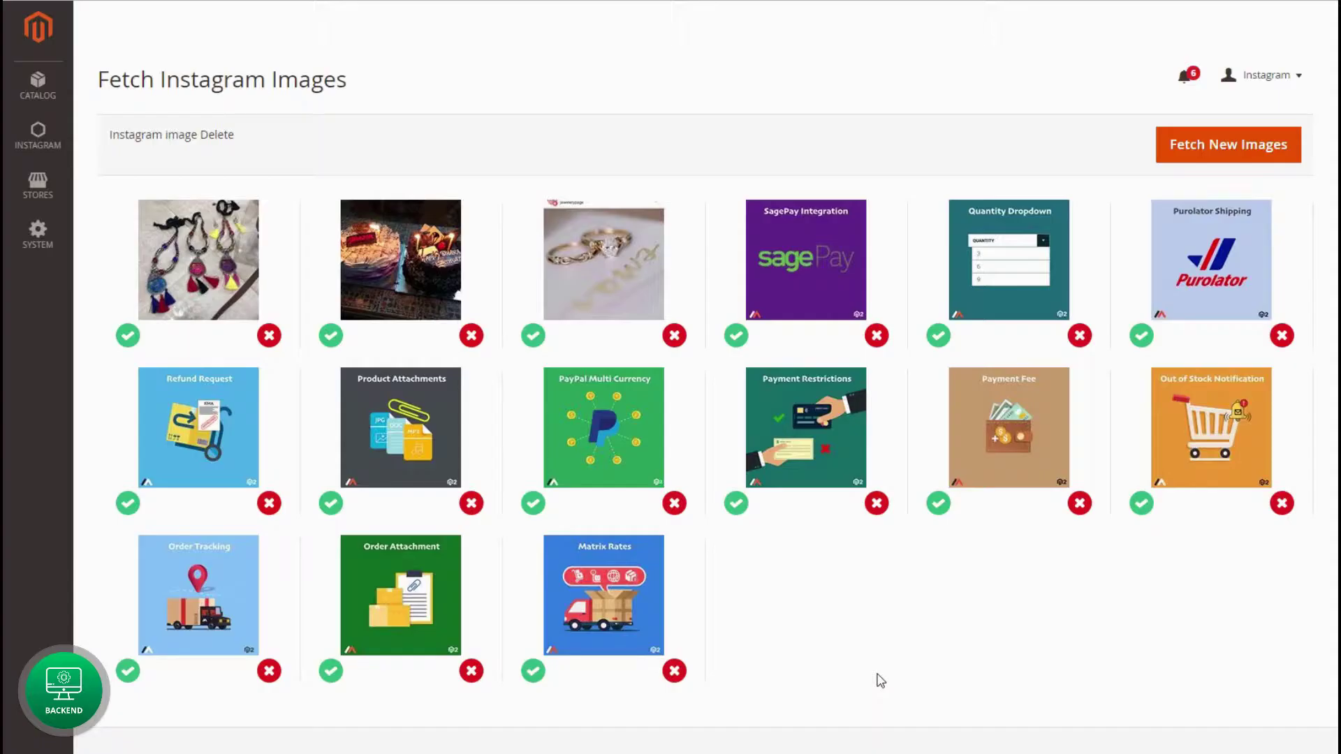
pyautogui.click(25, 154)
pyautogui.click(216, 131)
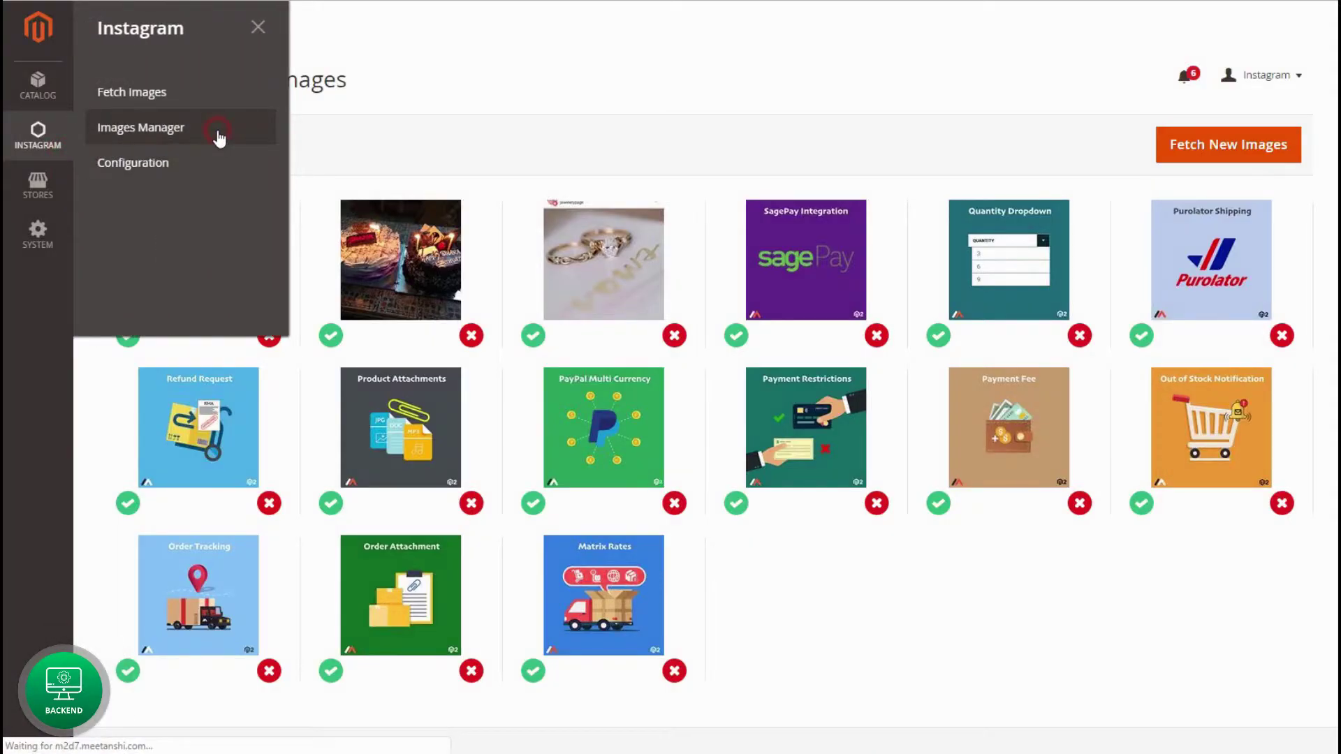
# Edit the jeans image and place hotspots 1–2 for Men's Denim Jeans and Polo Club Wrist-Watch
pyautogui.click(1293, 310)
pyautogui.click(1267, 334)
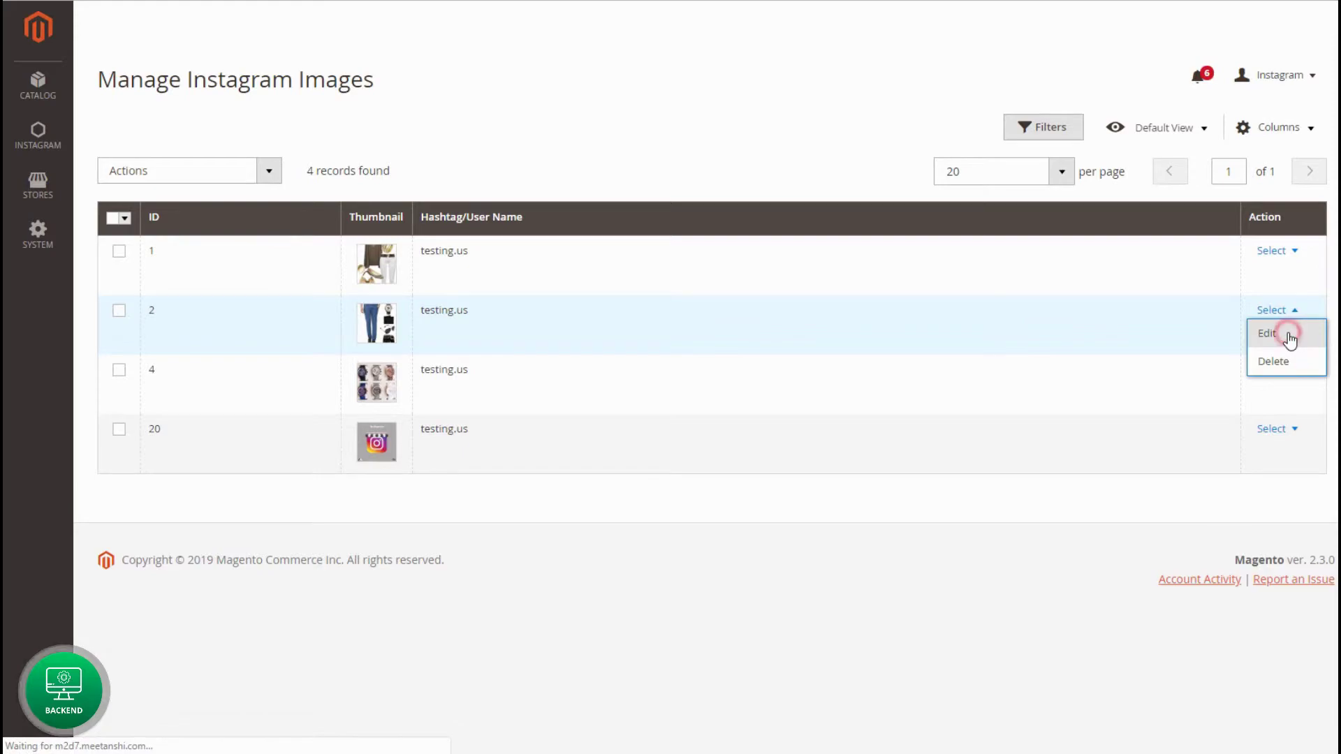
pyautogui.moveTo(809, 123); pyautogui.dragTo(594, 228)
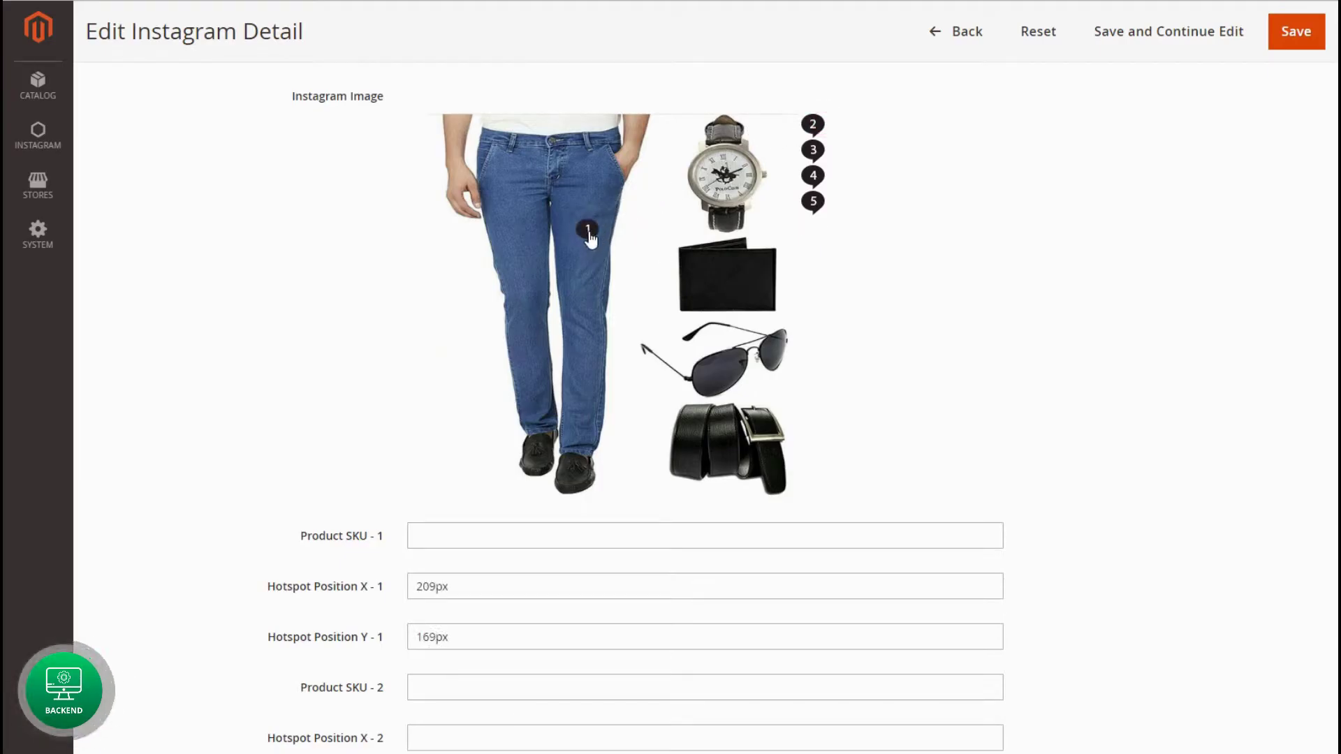
pyautogui.click(473, 529)
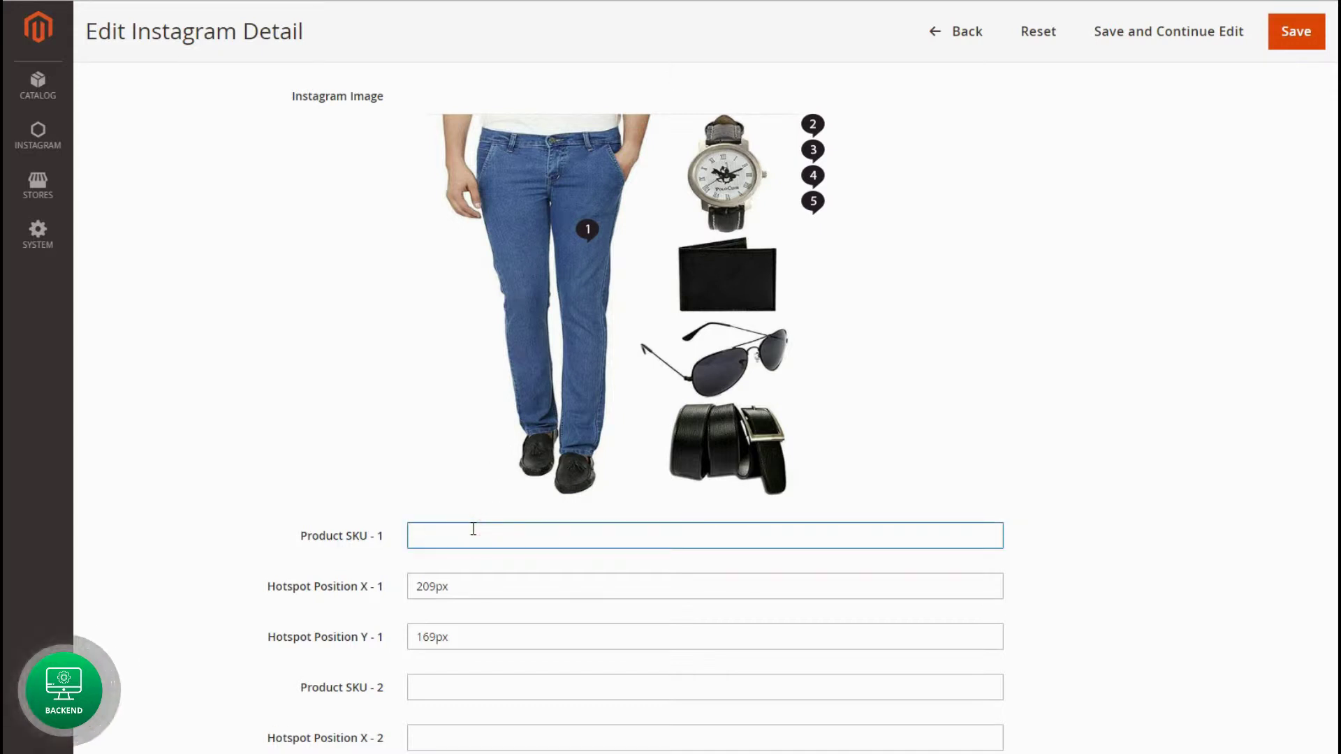
pyautogui.write("Men's Denim Jeans")
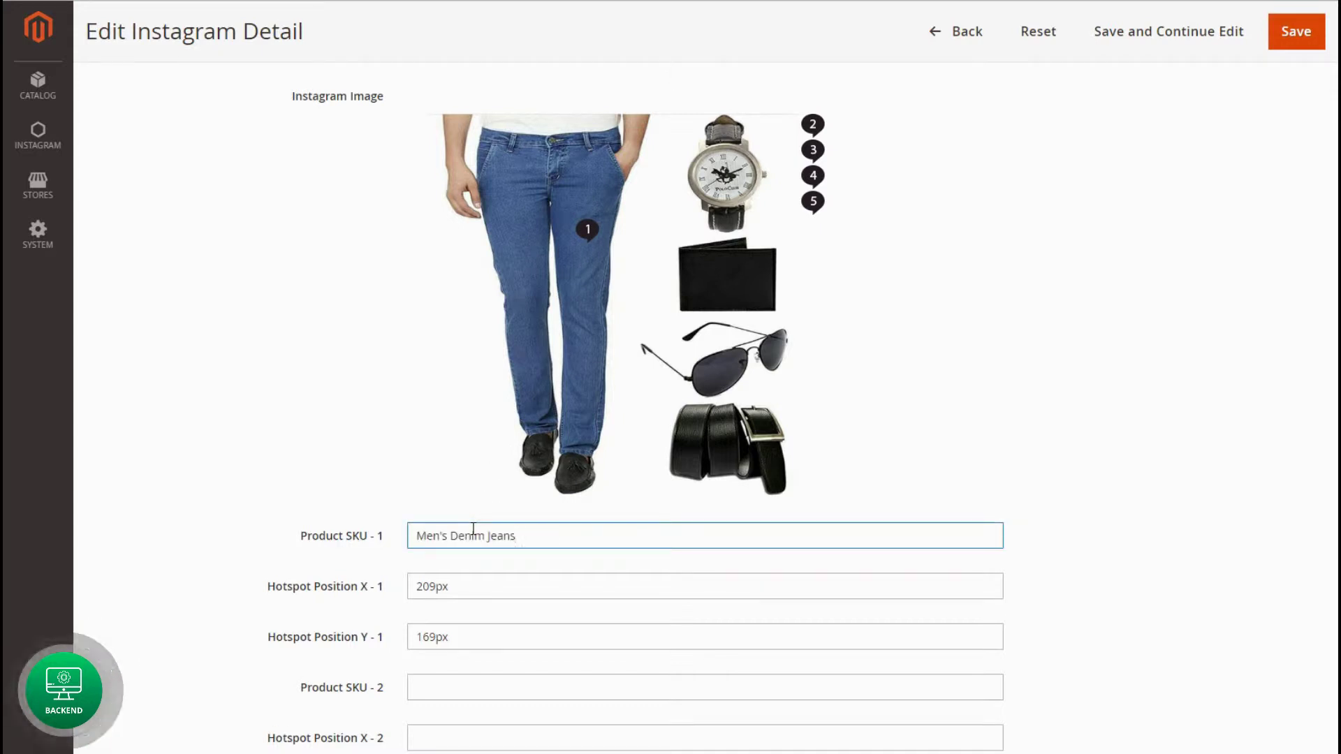
pyautogui.moveTo(813, 124); pyautogui.dragTo(725, 134)
pyautogui.scroll(-3, 542, 509)
pyautogui.click(500, 524)
pyautogui.write('Polo Club Wrist-Watch')
pyautogui.scroll(3, 500, 523)
# Place hotspots 3–5 for Men's Wallet, Rayban Aviators and Men's Leather Belt
pyautogui.moveTo(808, 170); pyautogui.dragTo(718, 248)
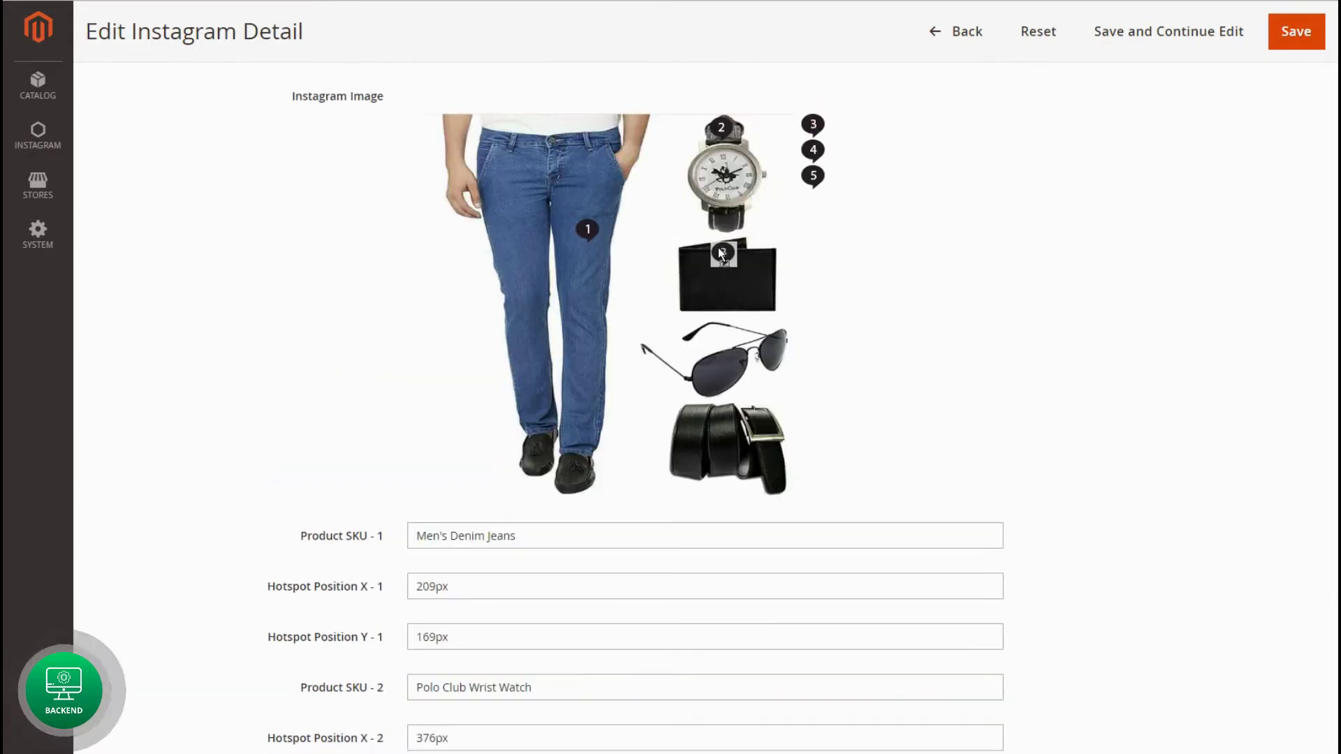
pyautogui.moveTo(808, 144); pyautogui.dragTo(753, 401)
pyautogui.scroll(-8, 785, 418)
pyautogui.click(428, 176)
pyautogui.write("Men's Wallet")
pyautogui.click(429, 327)
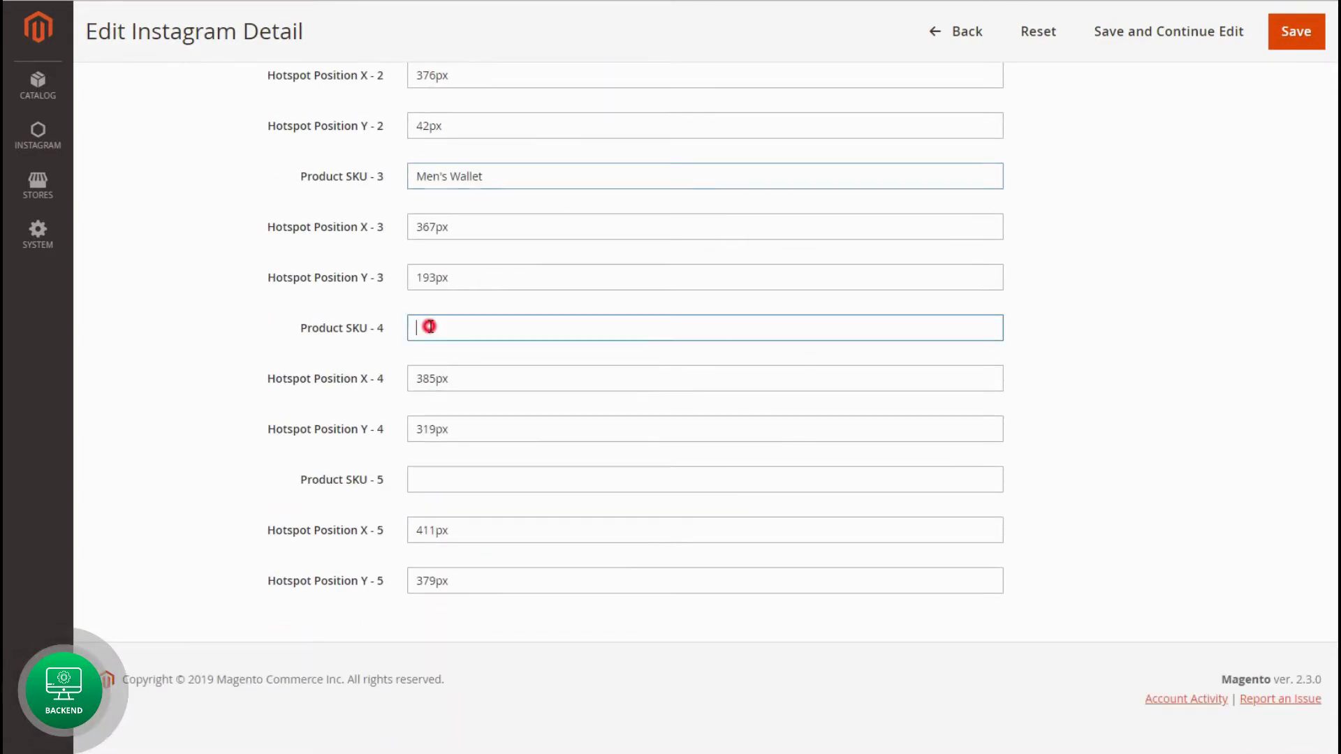
pyautogui.write('Rayban Aviators')
pyautogui.click(419, 479)
pyautogui.write("Men's Leather Belt")
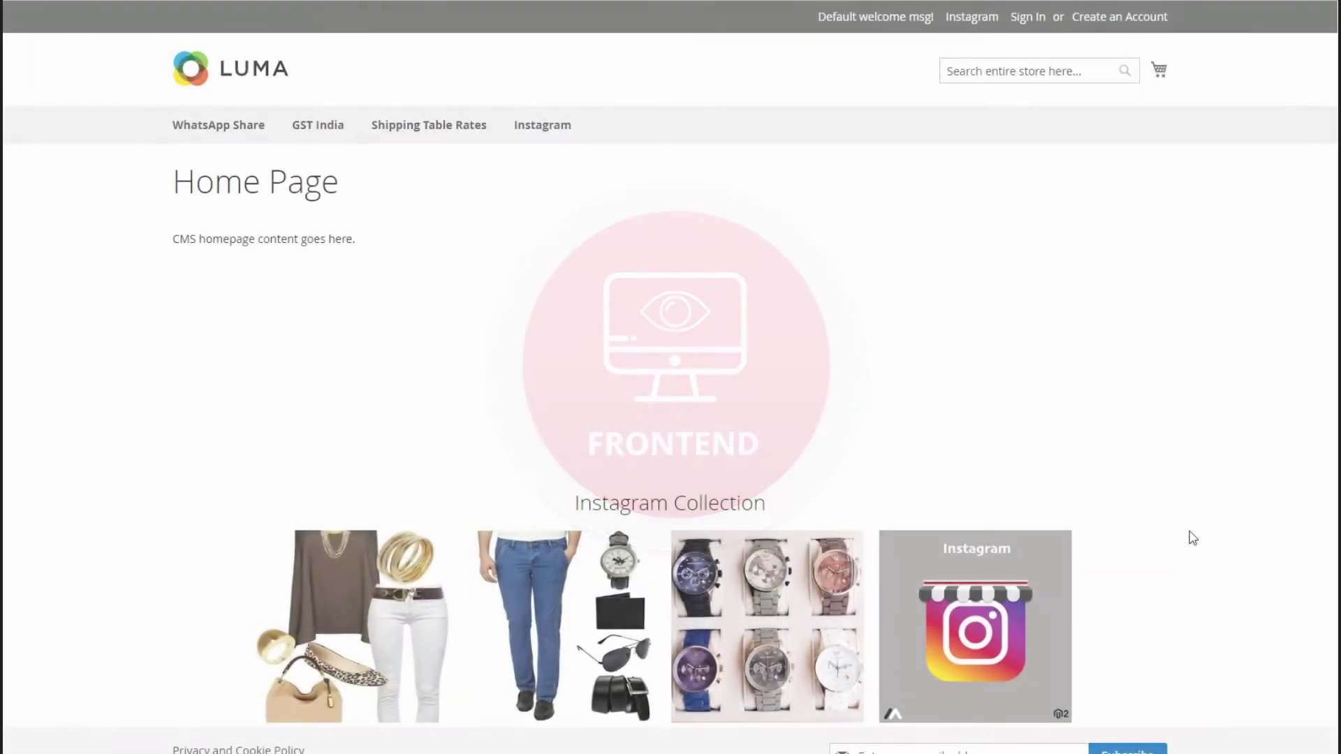
# Browse the home page Instagram Collection, then open the storefront Instagram category and browse its products
pyautogui.scroll(-3, 1193, 538)
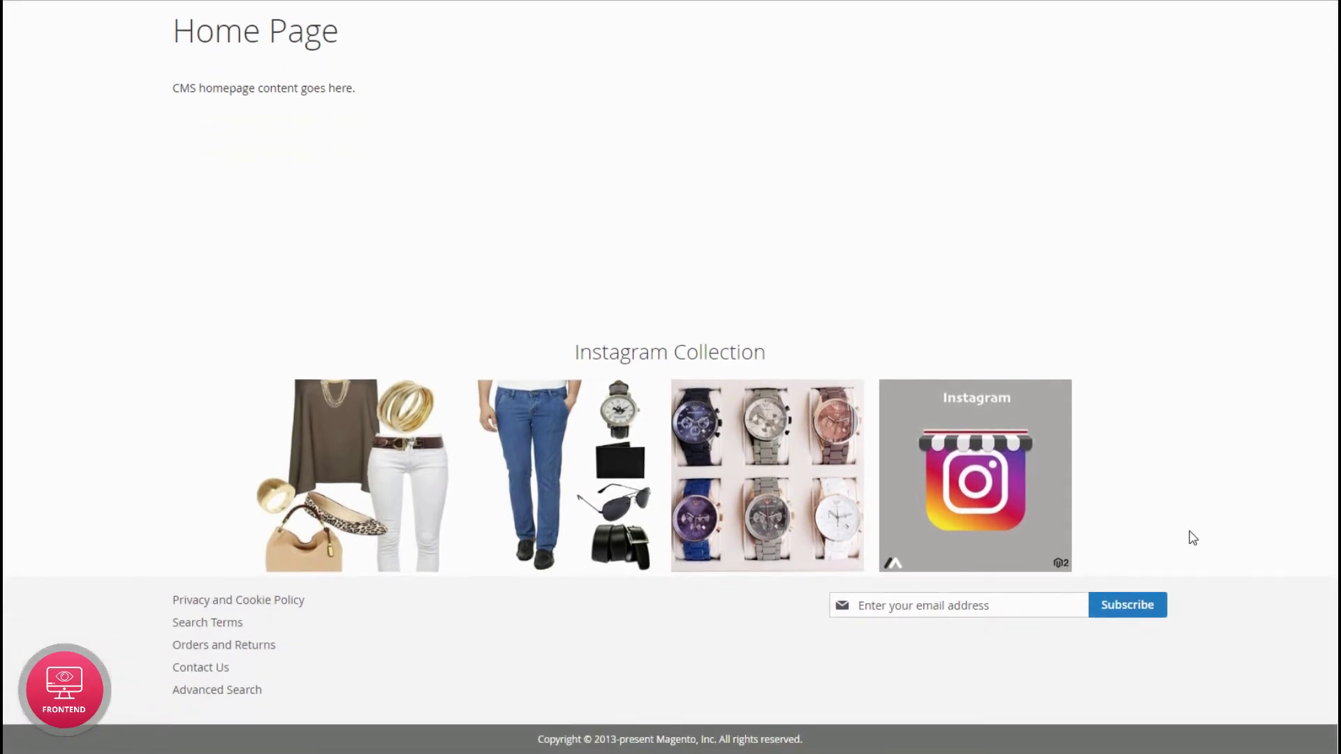
pyautogui.moveTo(1040, 514)
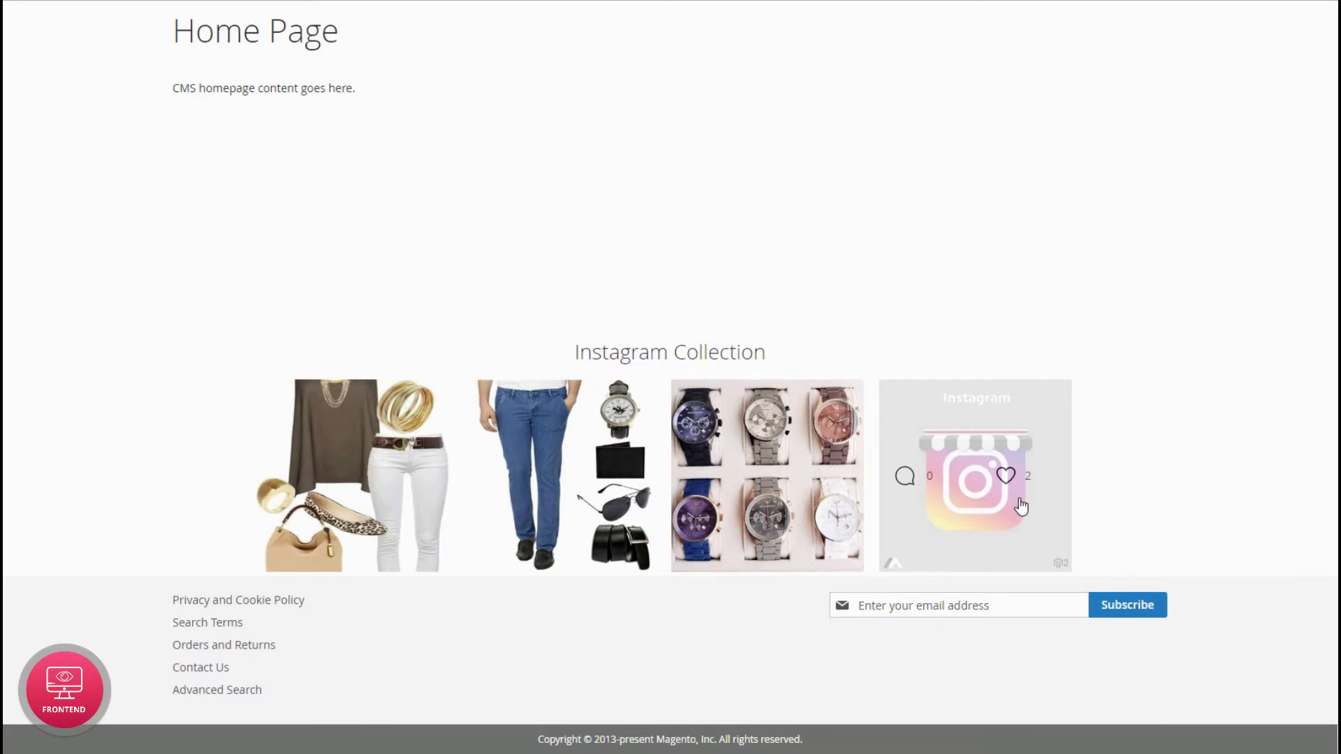
pyautogui.scroll(3, 1022, 505)
pyautogui.click(568, 130)
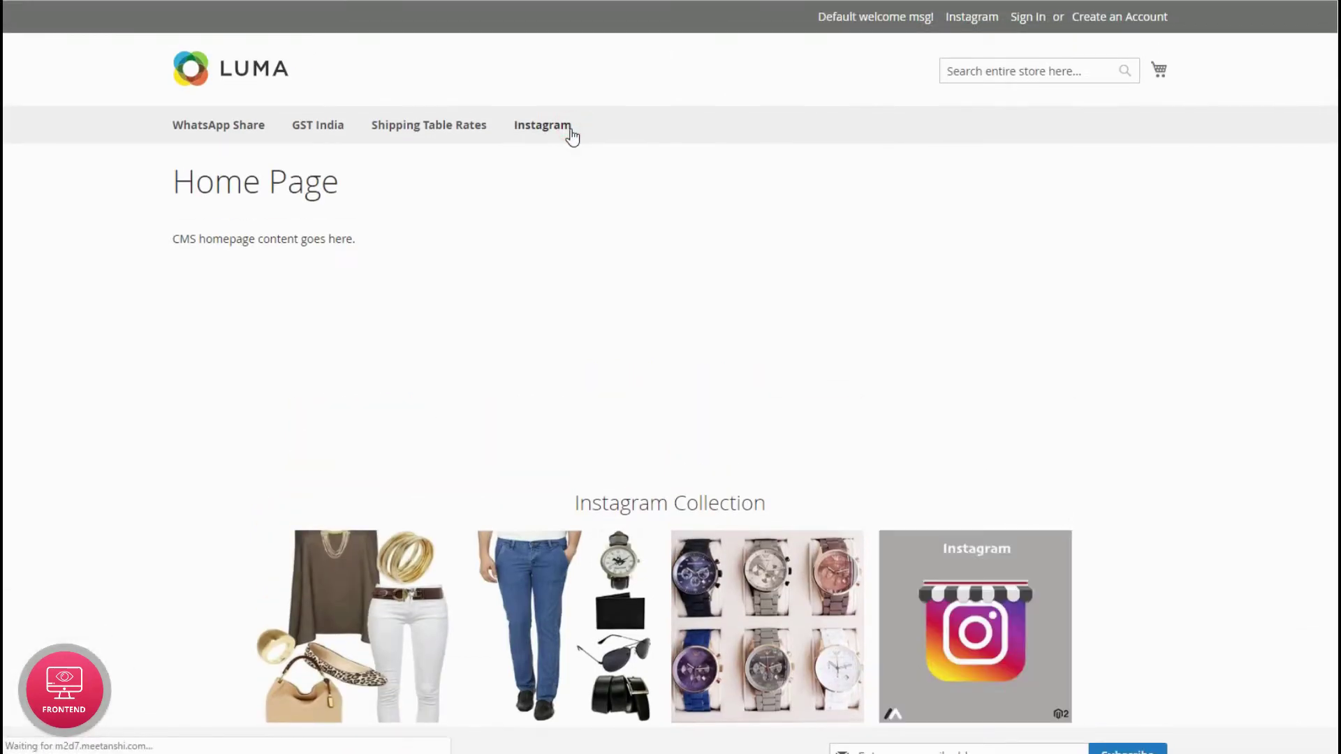
pyautogui.scroll(-10, 572, 137)
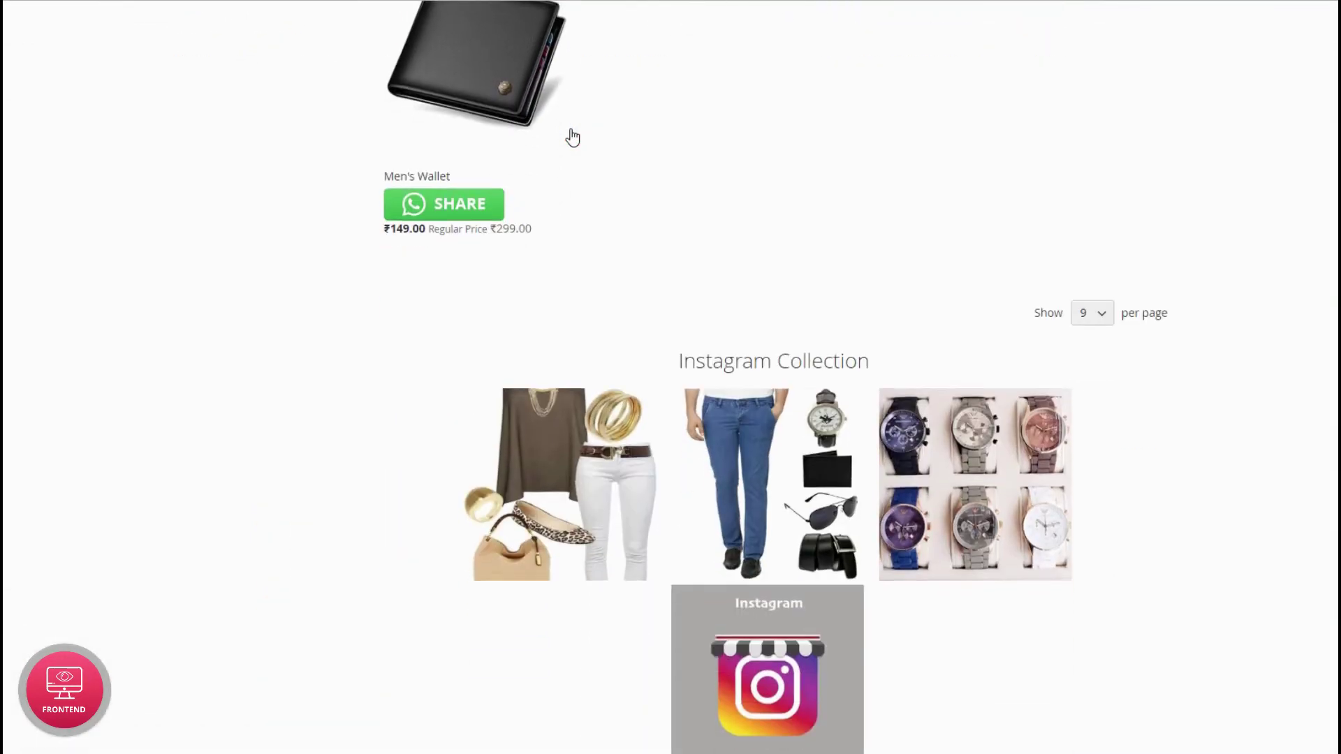
pyautogui.scroll(-3, 572, 137)
pyautogui.moveTo(570, 320)
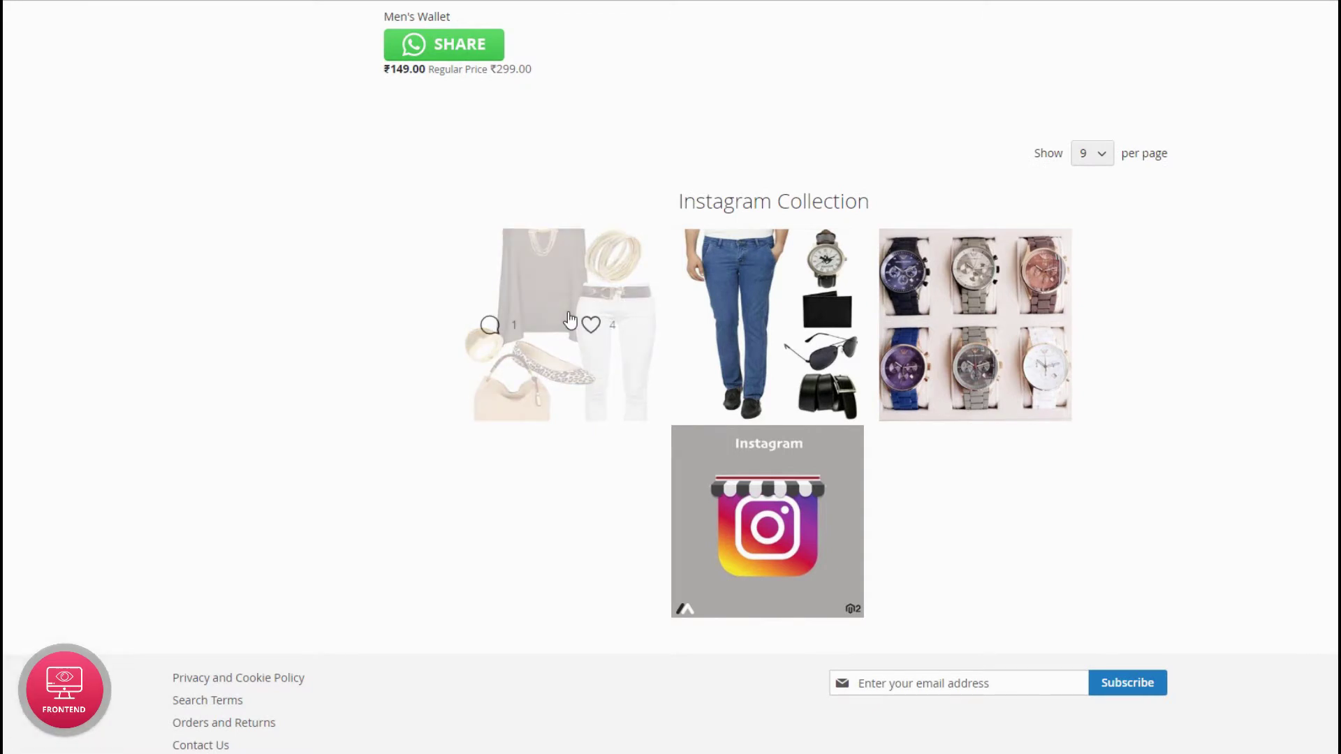
pyautogui.scroll(12, 570, 320)
pyautogui.moveTo(1075, 414)
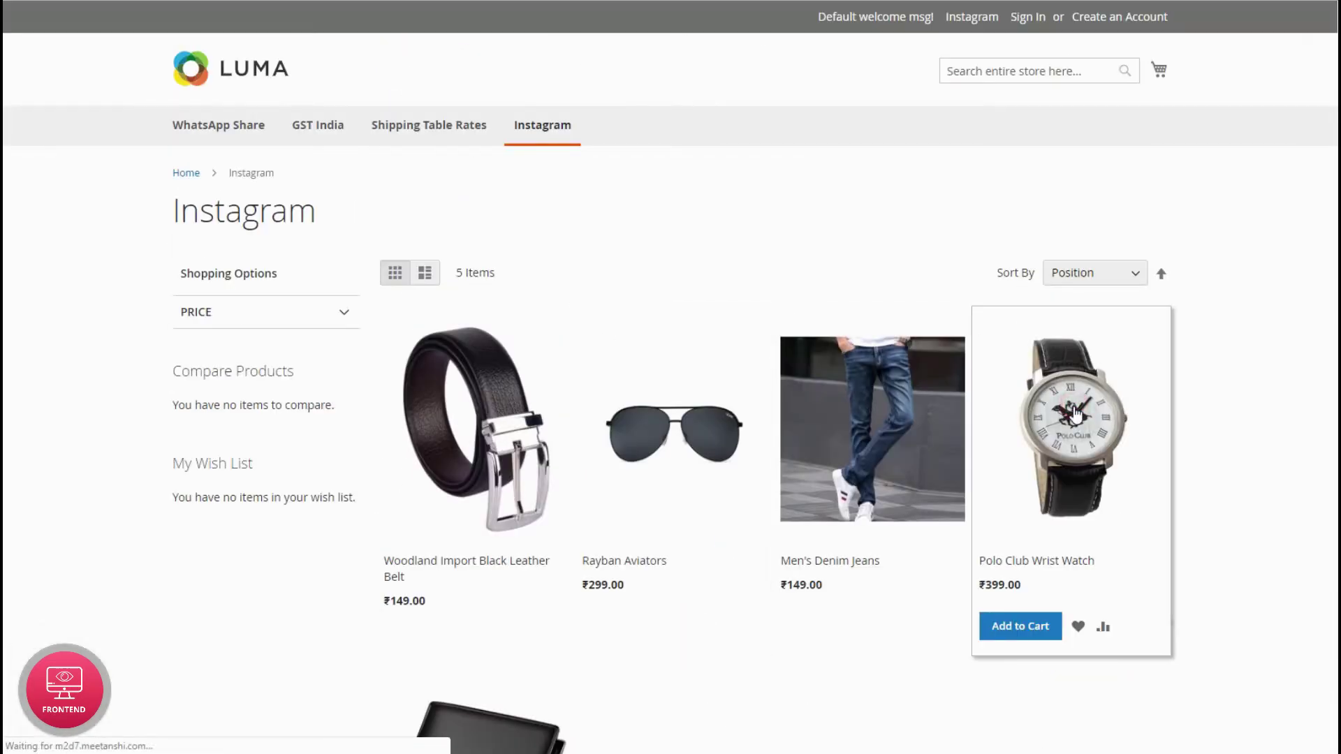
pyautogui.scroll(-10, 1076, 414)
pyautogui.scroll(4, 1076, 414)
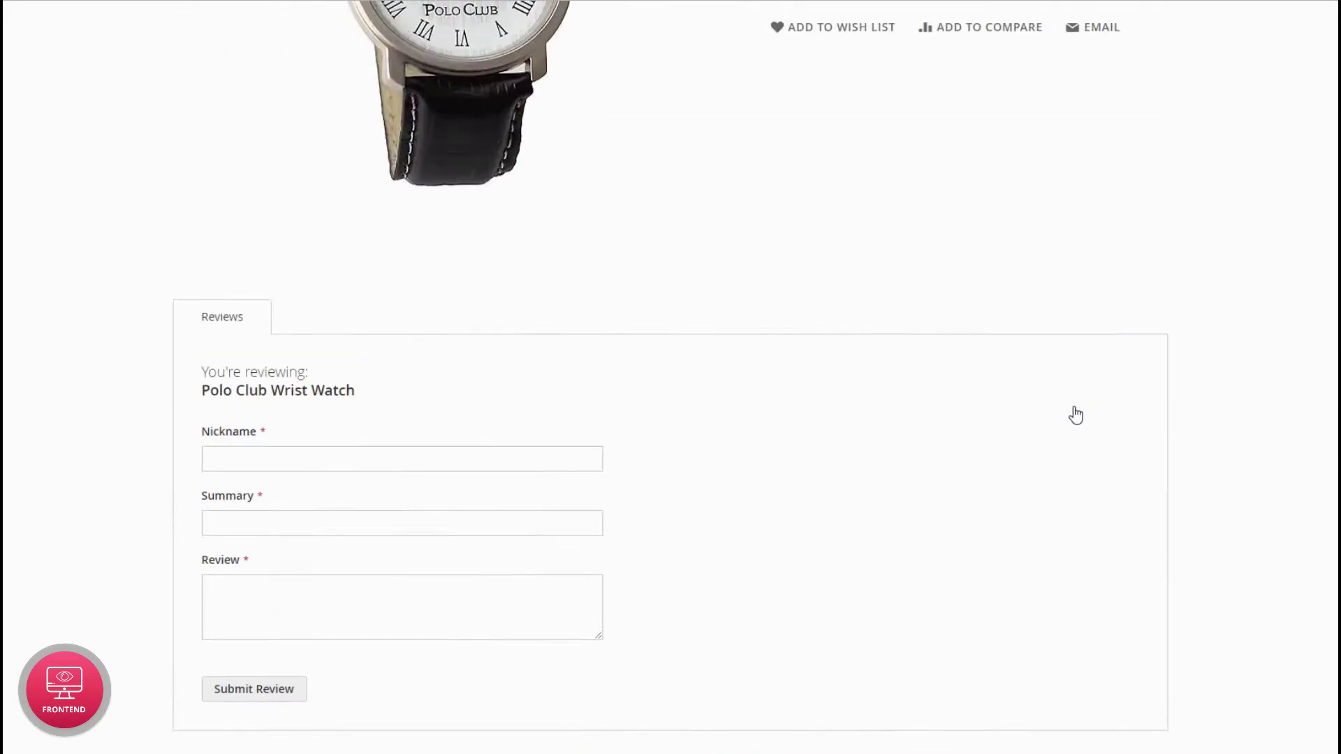
pyautogui.scroll(6, 1075, 415)
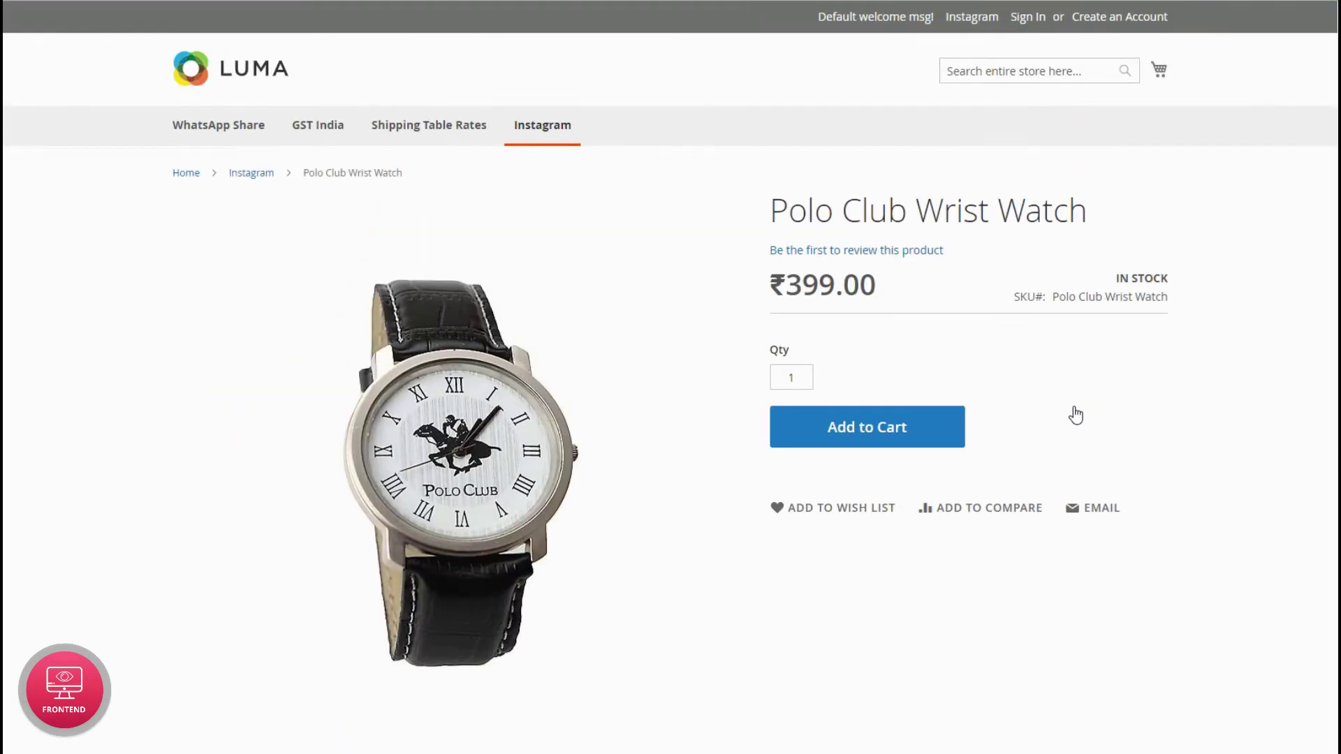
# Open the jeans post popup from the Instagram Collection page and follow its belt product
pyautogui.click(982, 21)
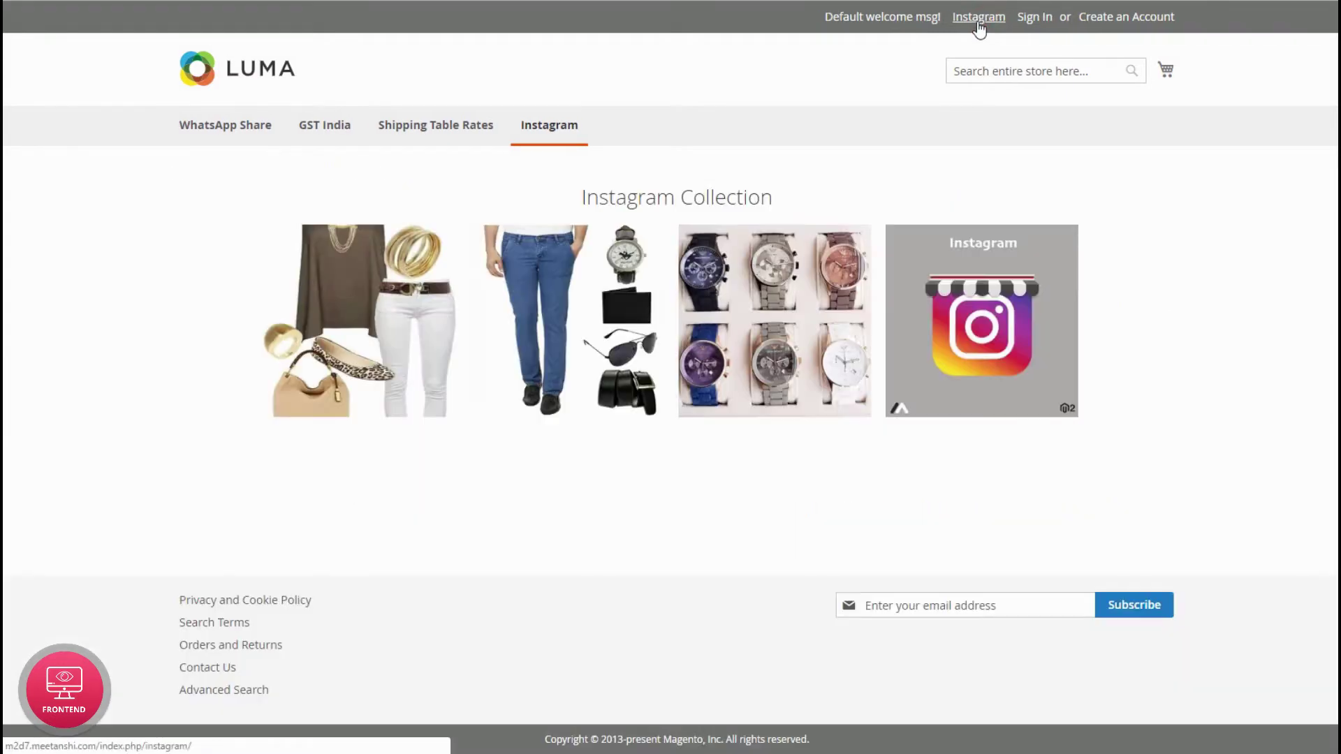
pyautogui.moveTo(493, 315)
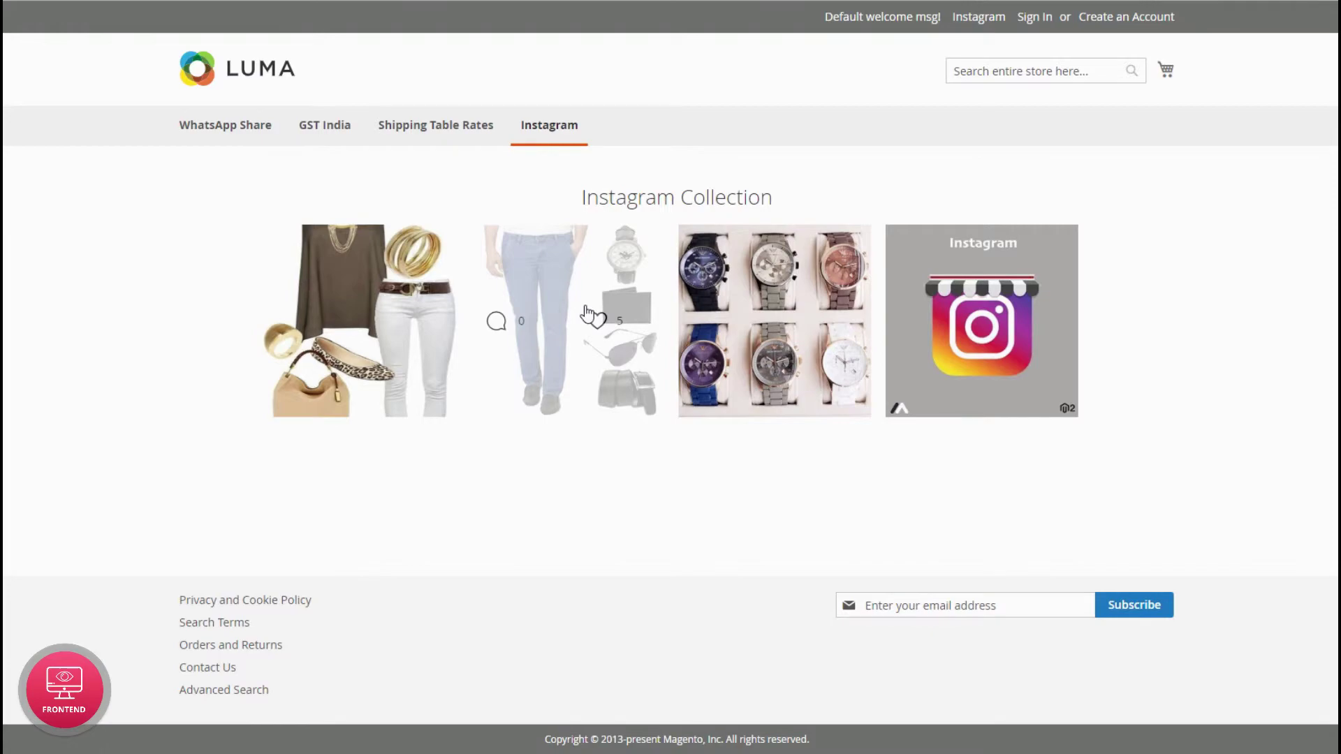
pyautogui.click(585, 310)
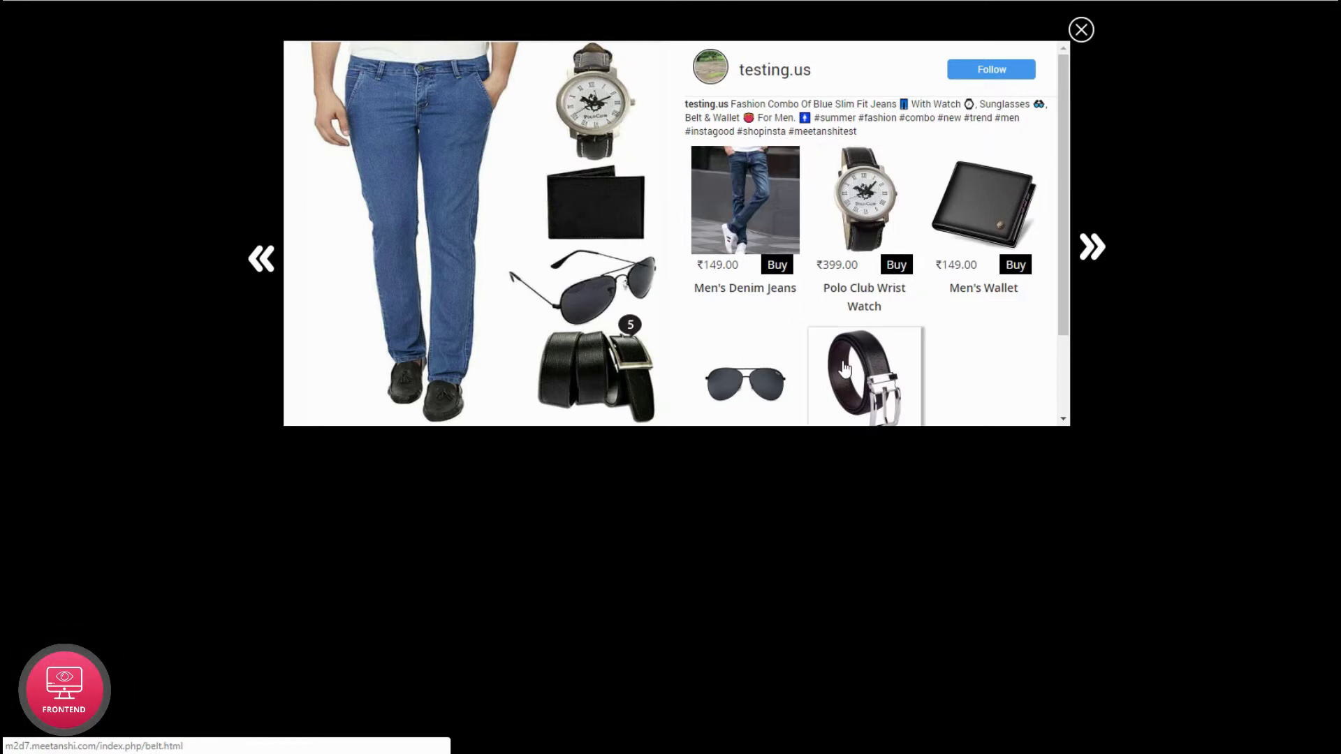
pyautogui.click(727, 222)
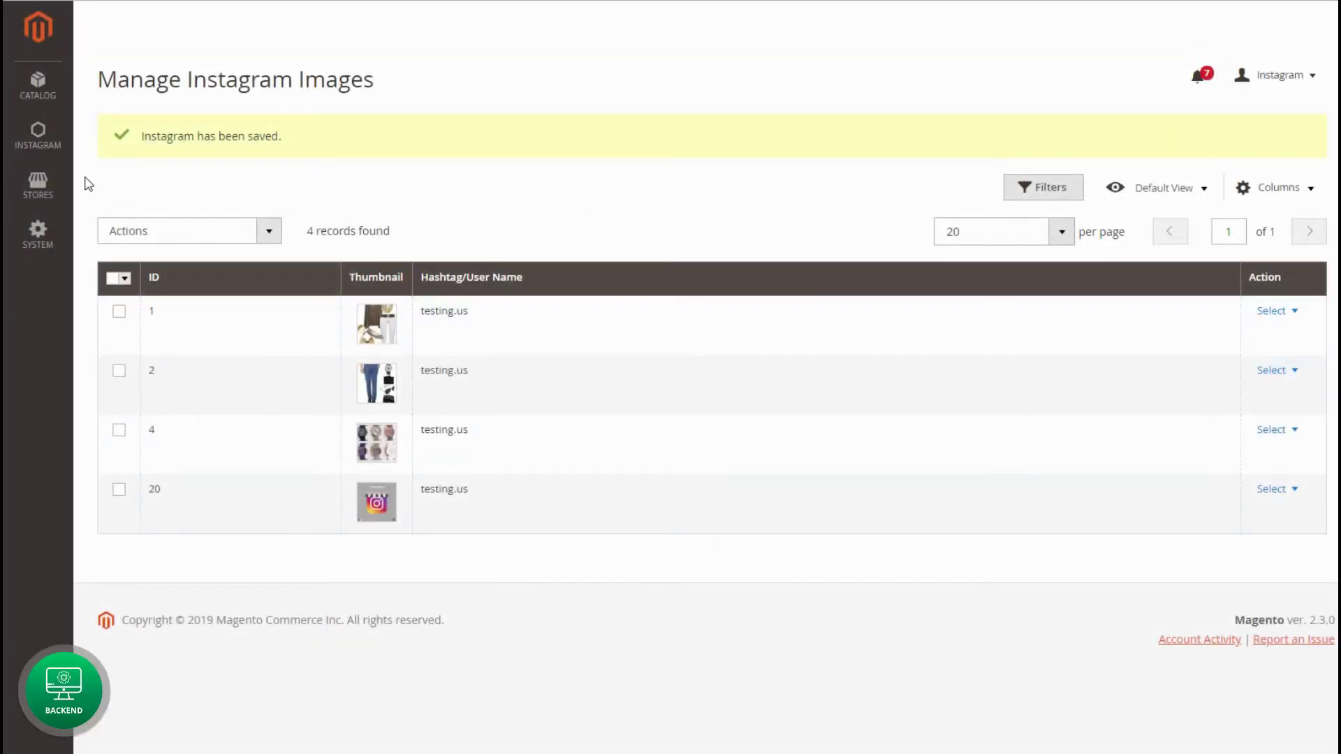
# Change the Instagram image popup view to Caption With Hyperlink and save the configuration
pyautogui.click(61, 148)
pyautogui.click(160, 173)
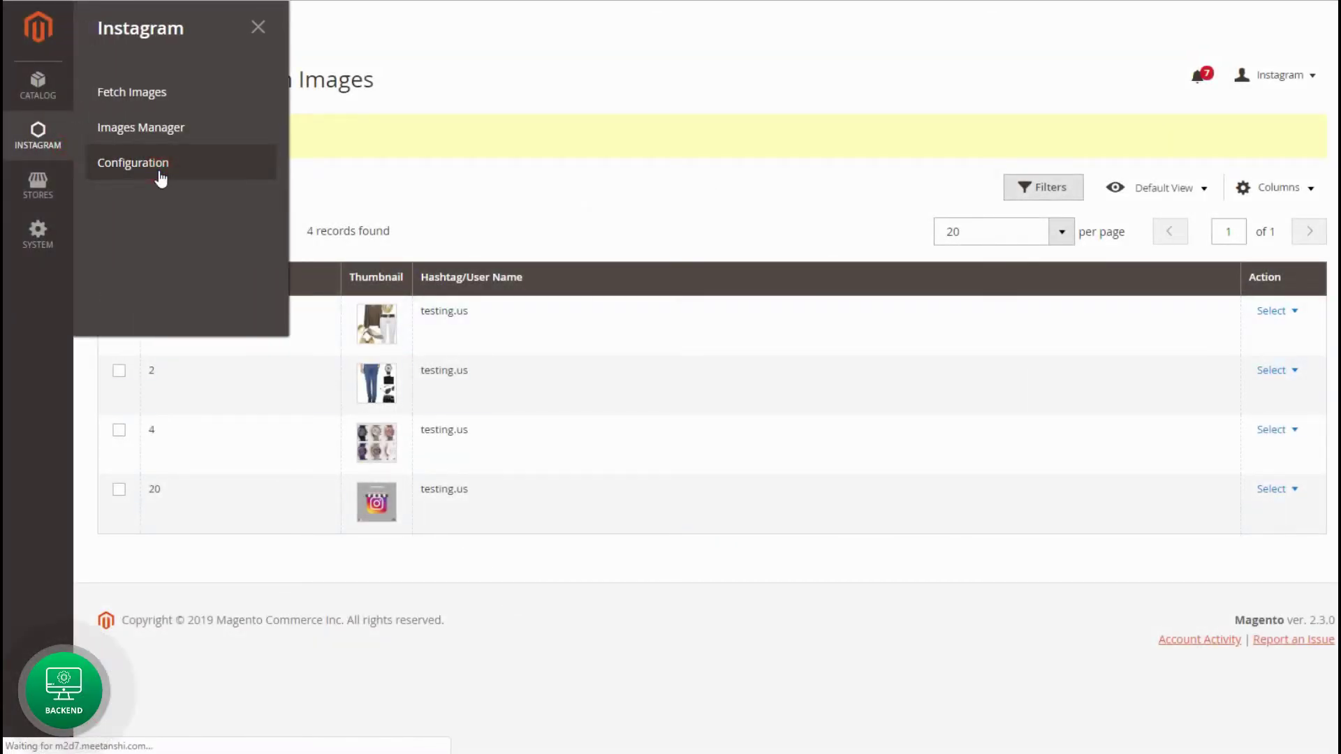
pyautogui.click(765, 581)
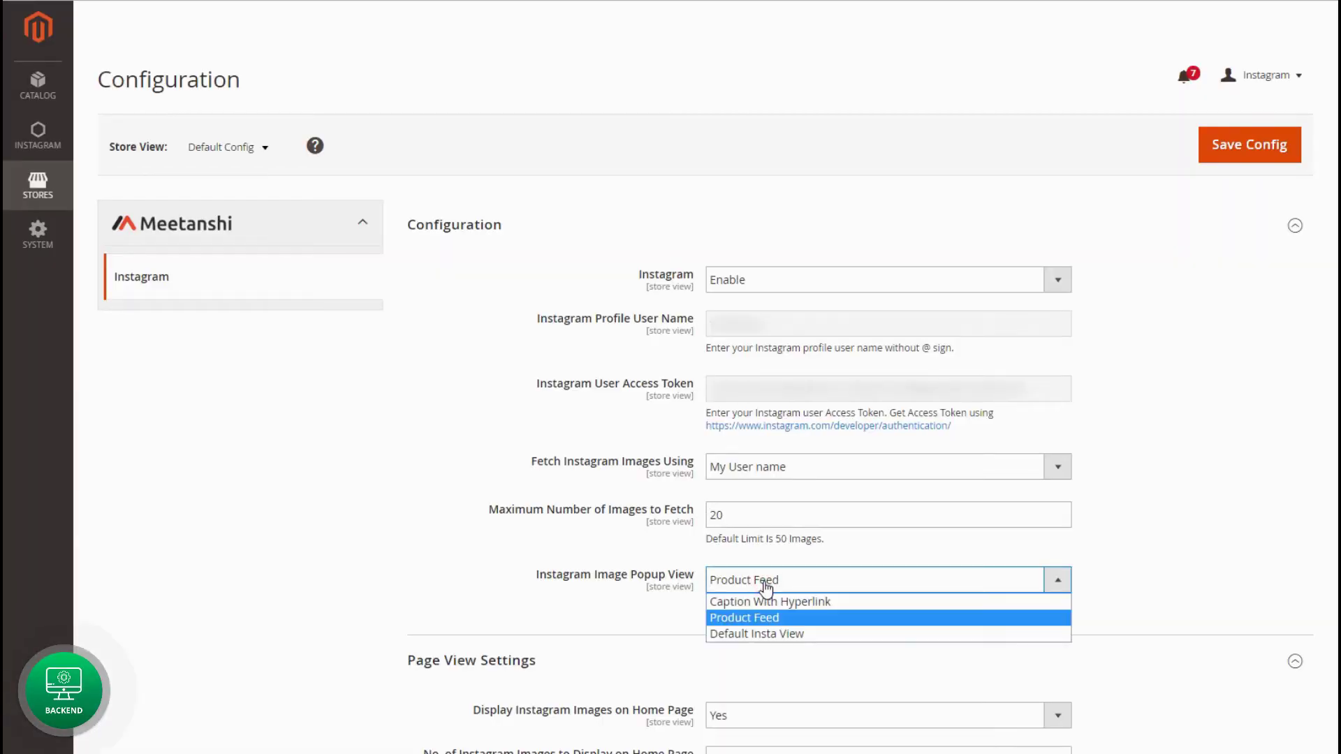
pyautogui.click(797, 603)
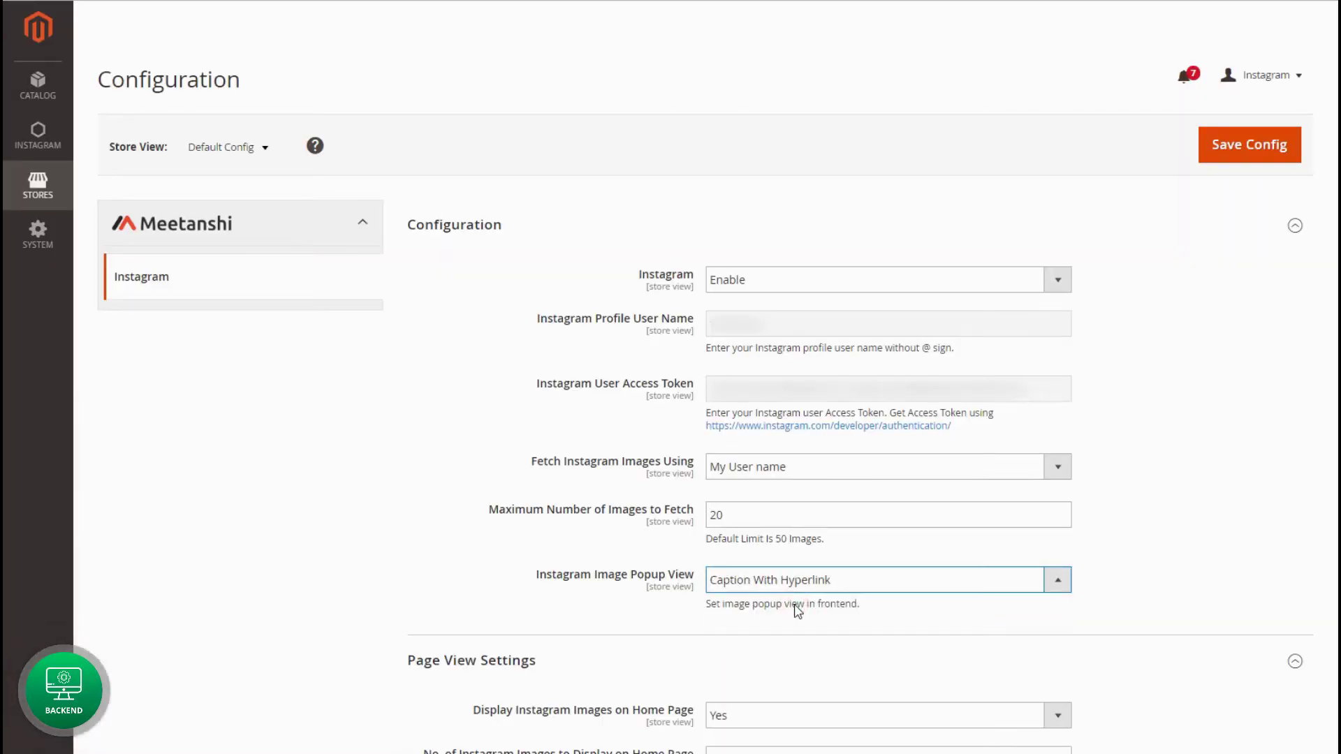
pyautogui.click(1224, 163)
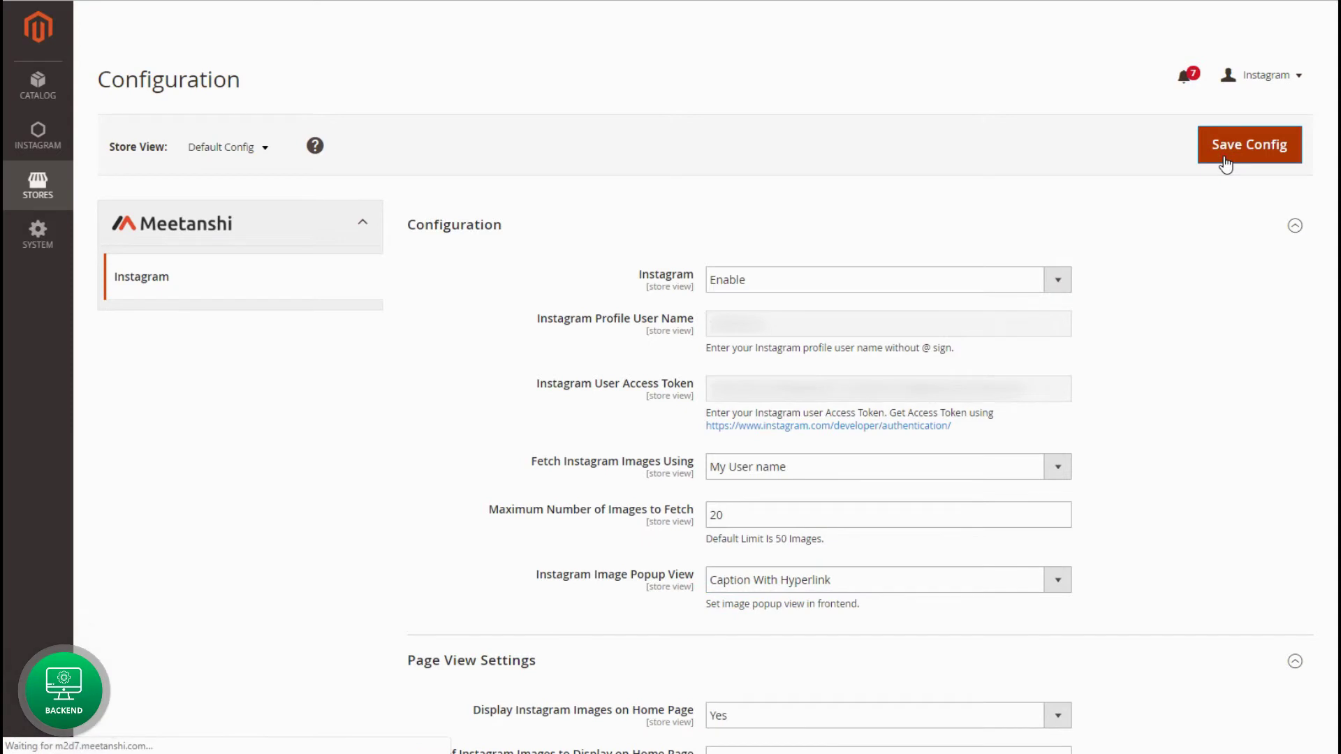
pyautogui.click(60, 145)
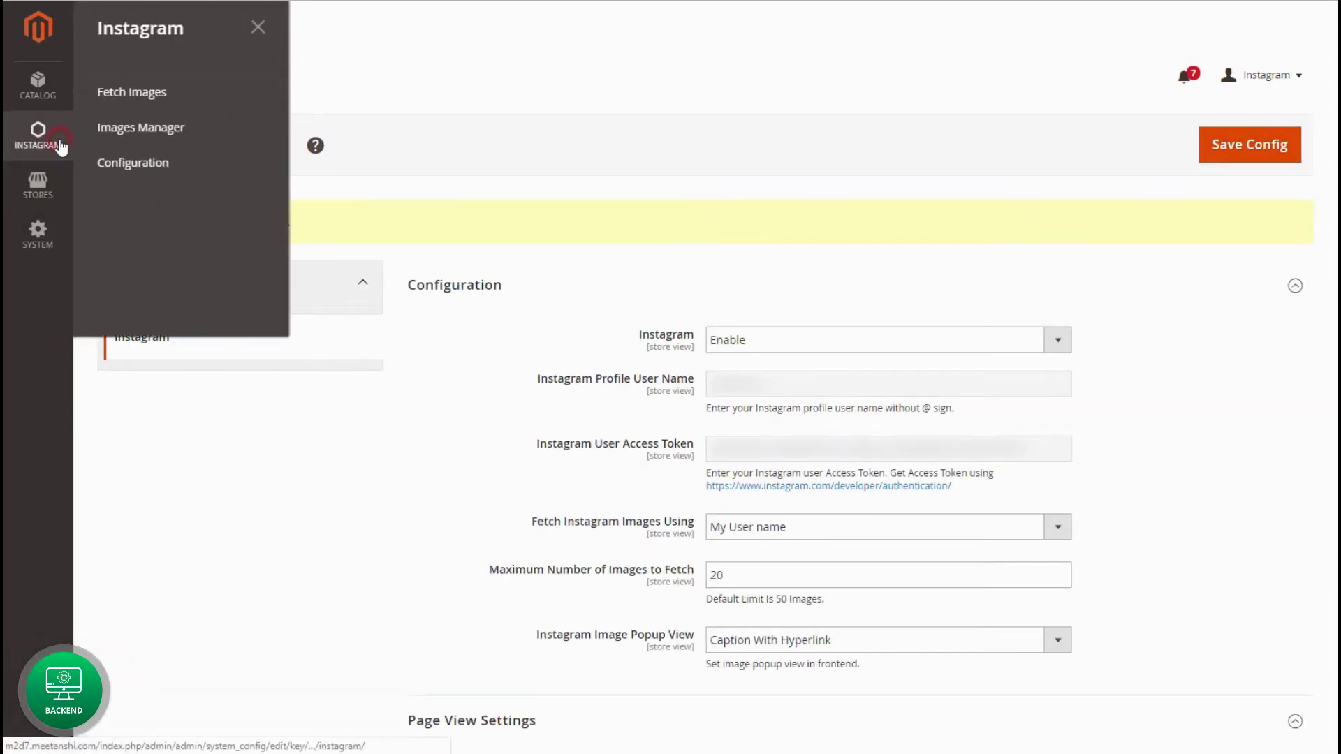
pyautogui.click(219, 145)
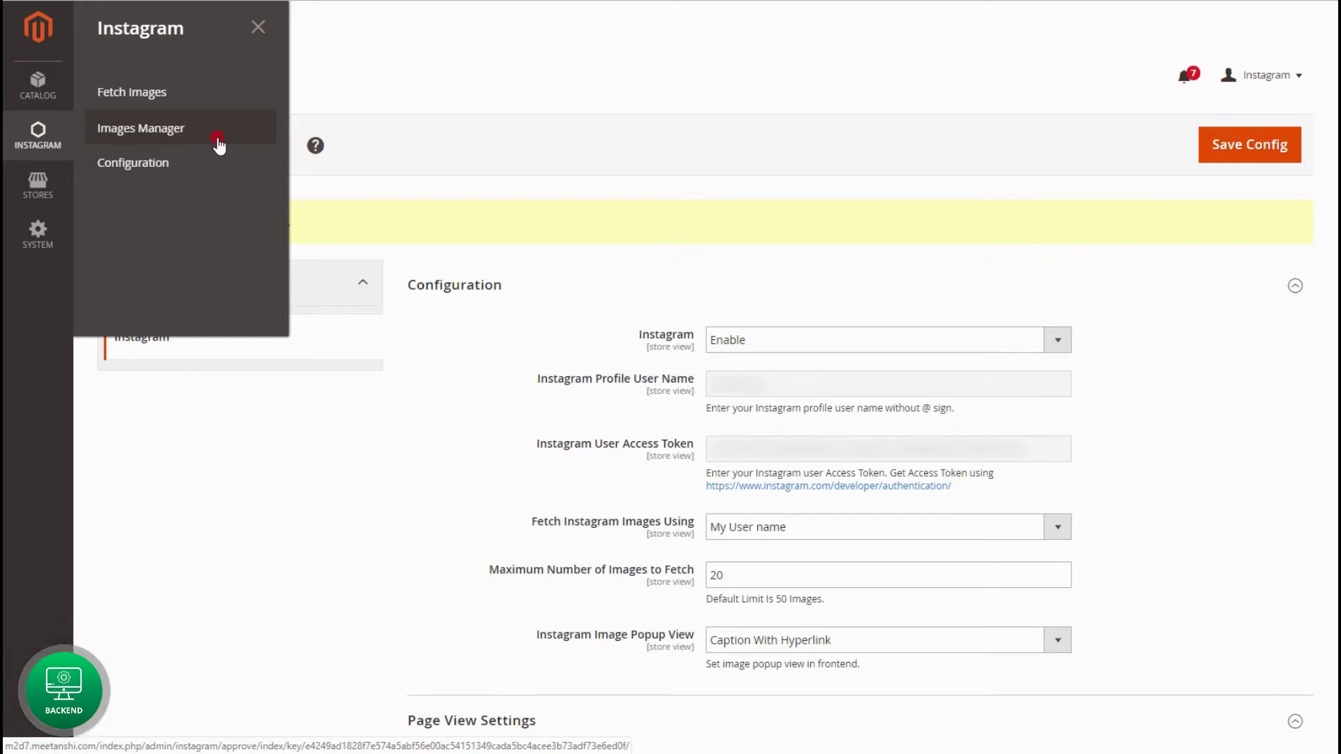
# Edit image 1 and pin hotspot 1 on the olive top with caption 'Olive Top' and its product link
pyautogui.click(1293, 263)
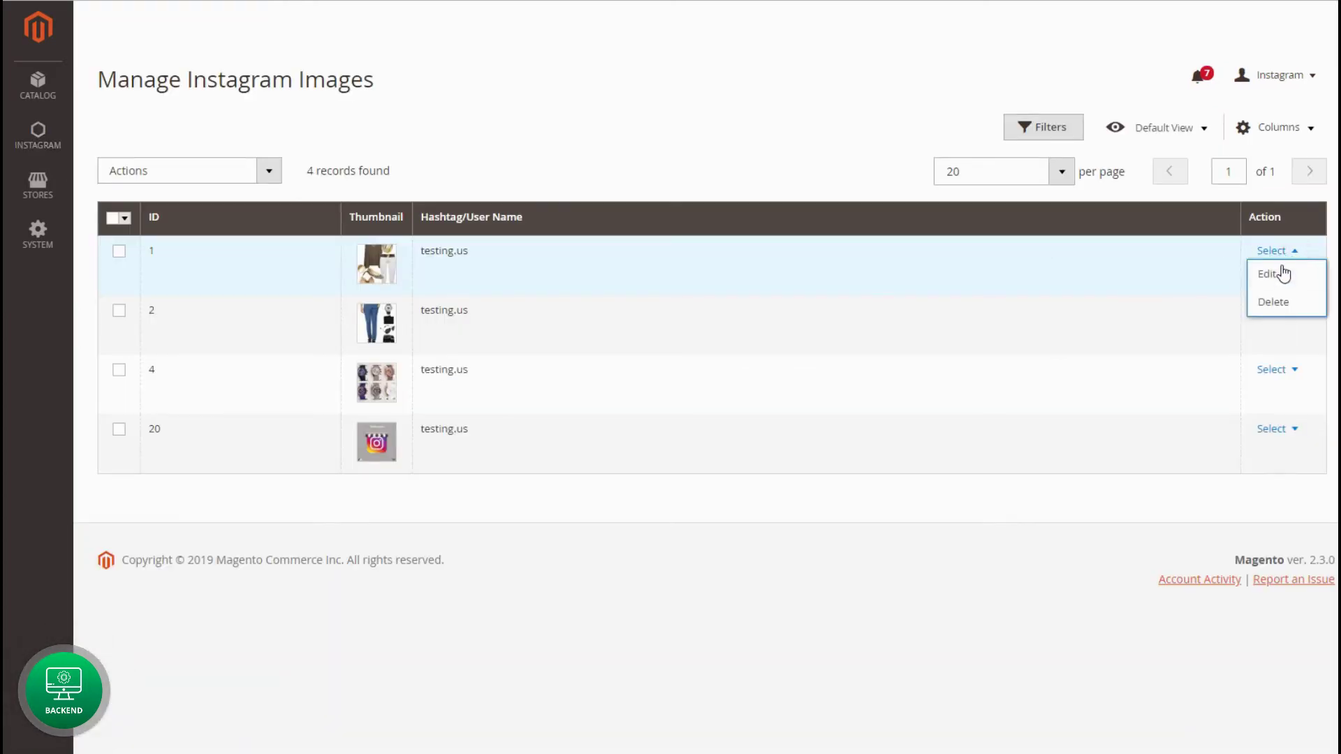
pyautogui.click(1277, 277)
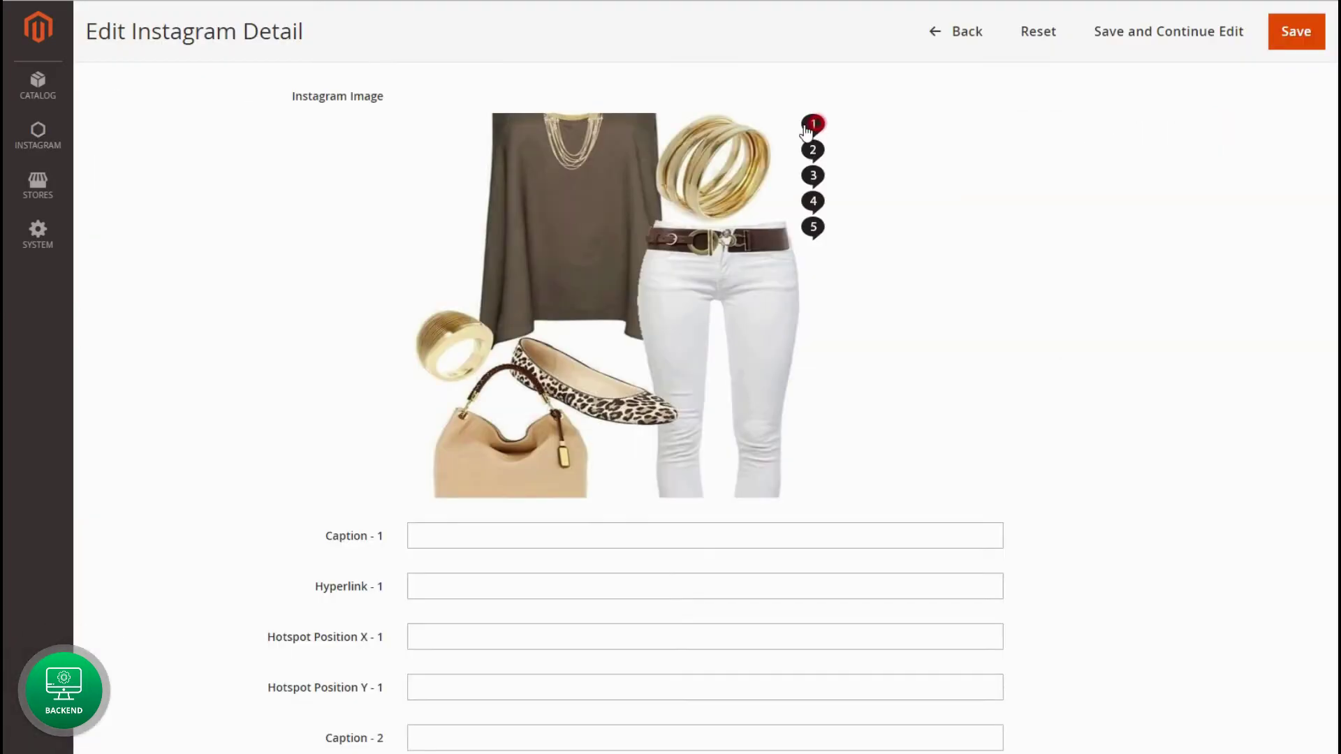
pyautogui.moveTo(638, 190); pyautogui.dragTo(594, 204)
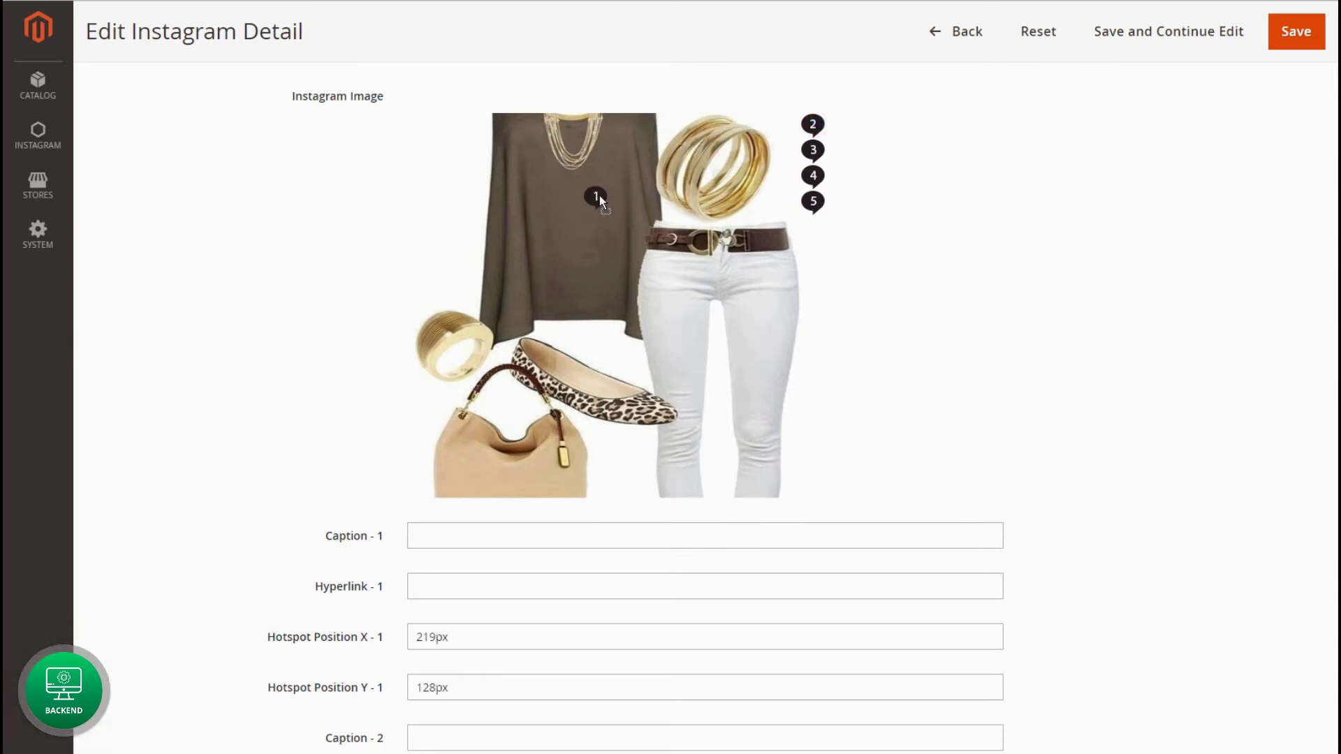
pyautogui.click(467, 533)
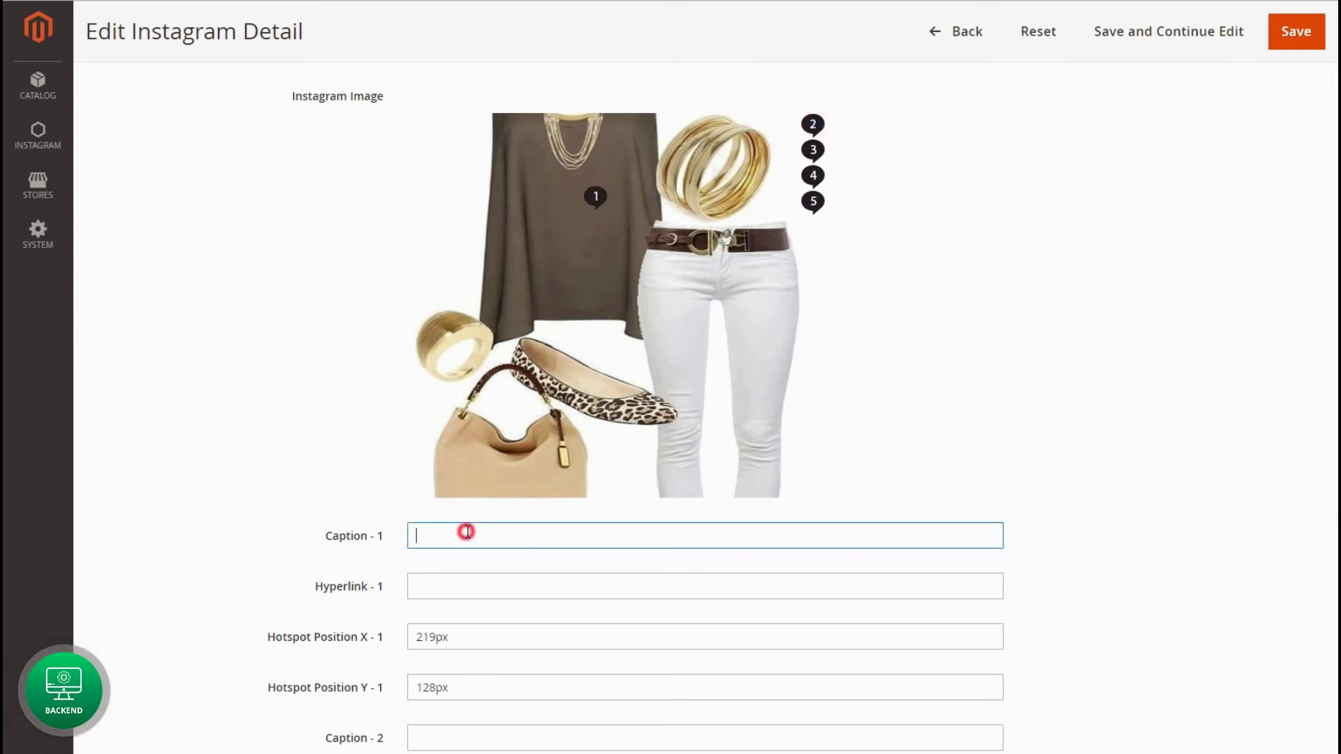
pyautogui.write('Olive Top')
pyautogui.click(443, 584)
pyautogui.write('https://www.jabong.com/olive-green-top-6971386.htm')
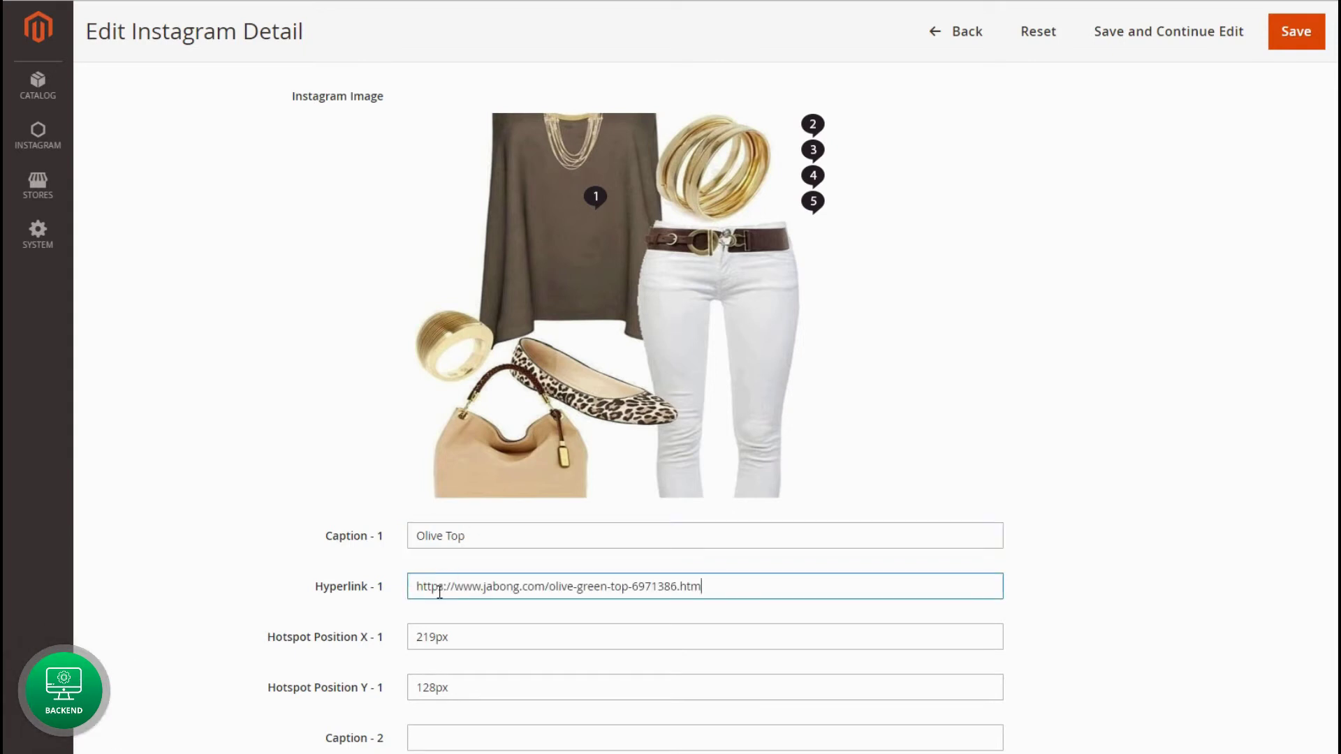
# Pin hotspot 2 and add captions Golden Bangles, Leather Hobo Bag and Skinny Fit White Jeans
pyautogui.moveTo(813, 125); pyautogui.dragTo(458, 314)
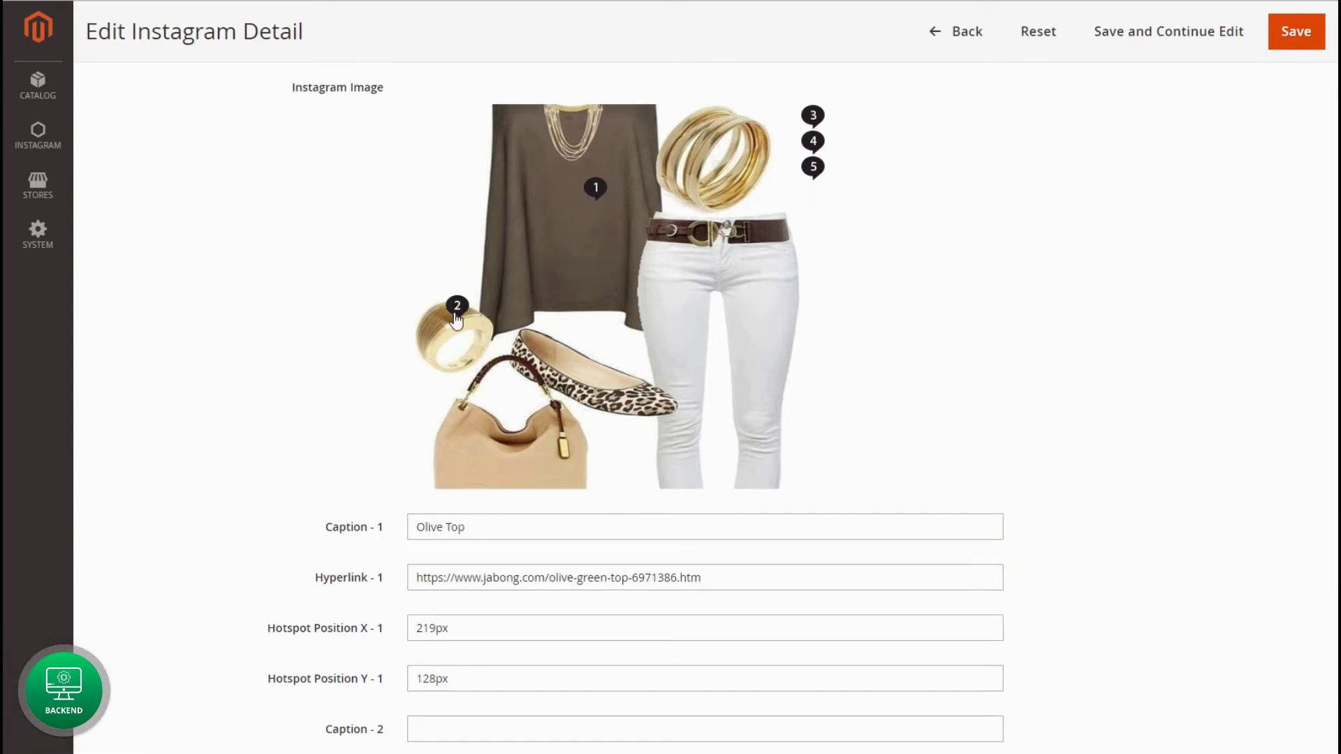
pyautogui.scroll(-3, 464, 433)
pyautogui.click(472, 562)
pyautogui.write('Golden Bangles')
pyautogui.click(446, 619)
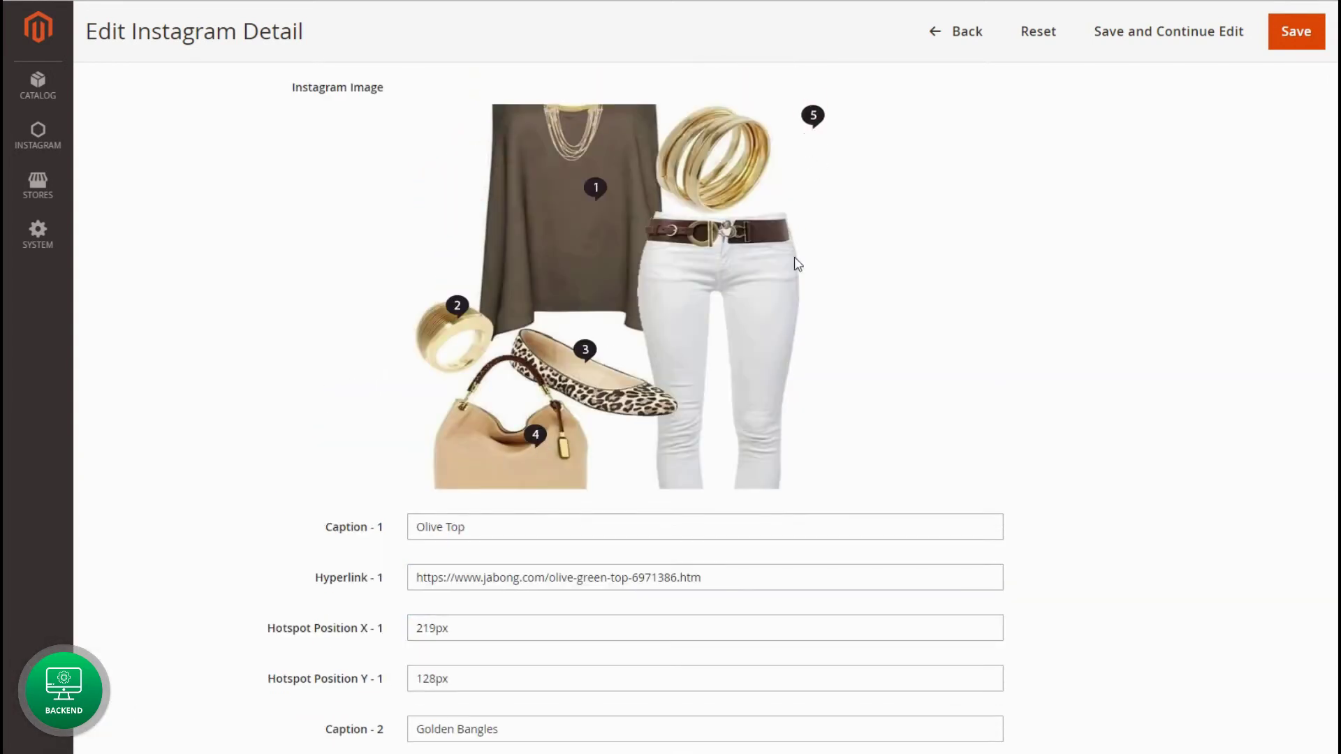
pyautogui.click(423, 258)
pyautogui.write('Leather Hobo Bag')
pyautogui.write('Skinny Fit White Jeans')
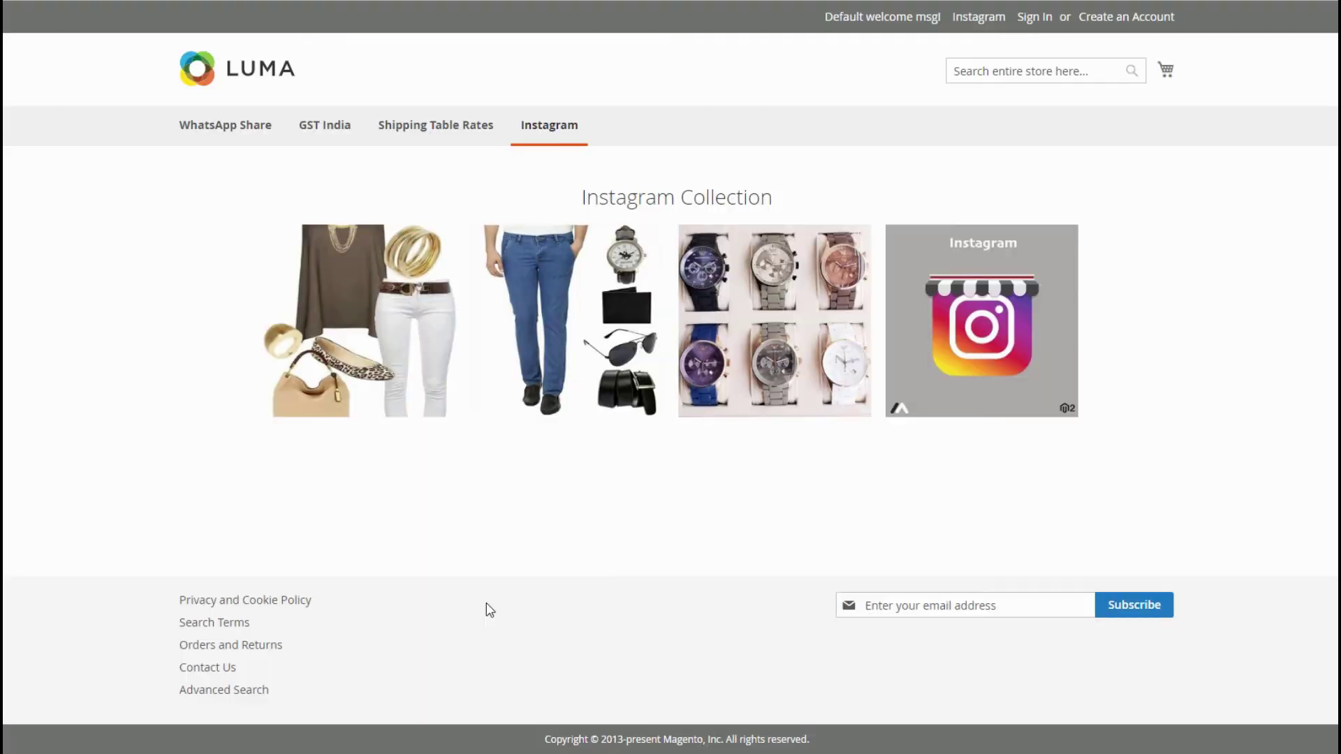
# Open the outfit post's popup and follow the Skinny Fit White Jeans caption link
pyautogui.click(411, 334)
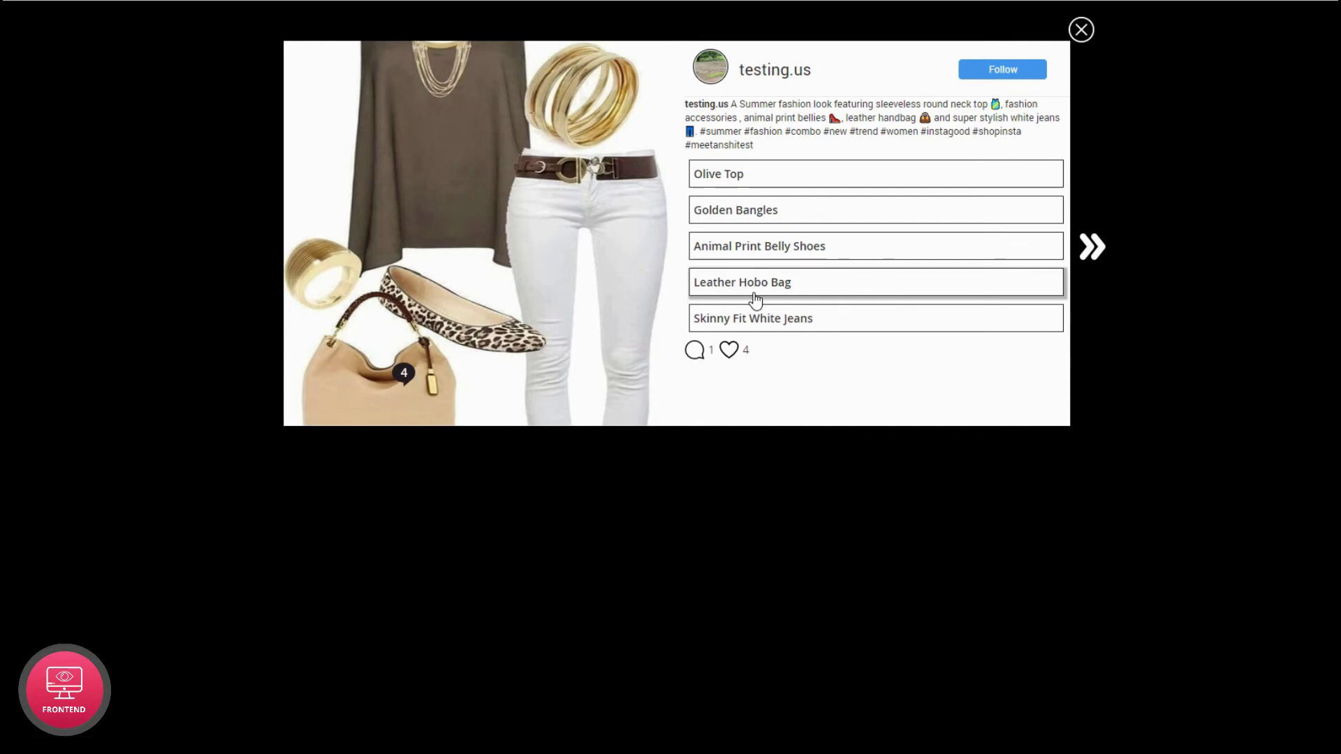
pyautogui.click(756, 325)
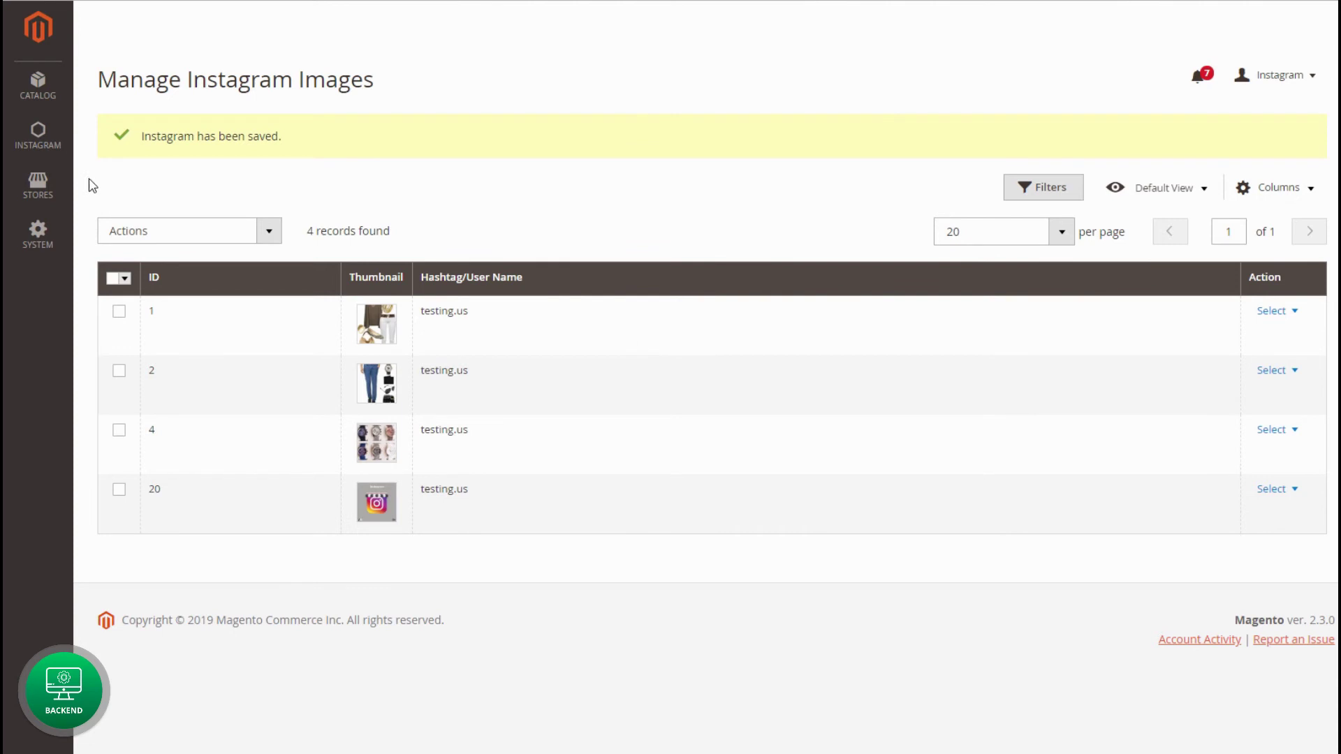
# In Instagram configuration, choose Default Insta View for the image popup view and save
pyautogui.click(55, 148)
pyautogui.click(146, 178)
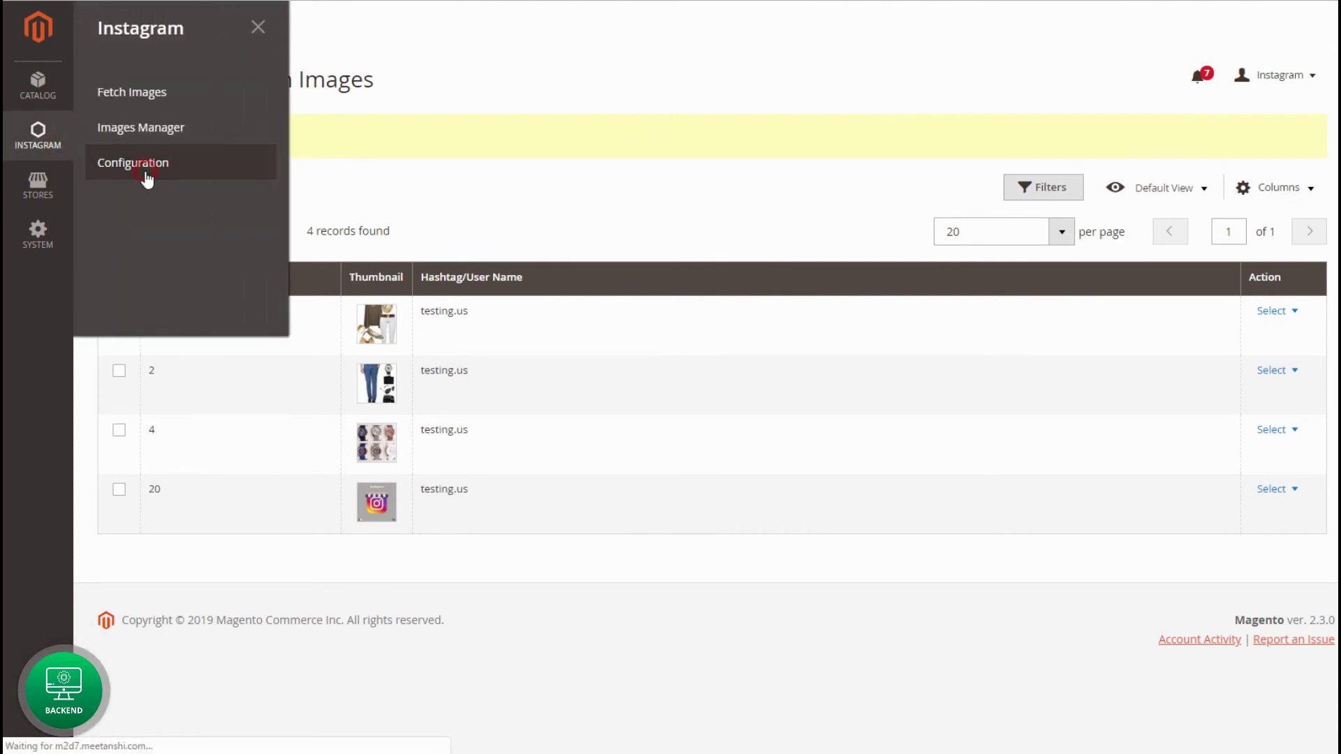
pyautogui.click(772, 580)
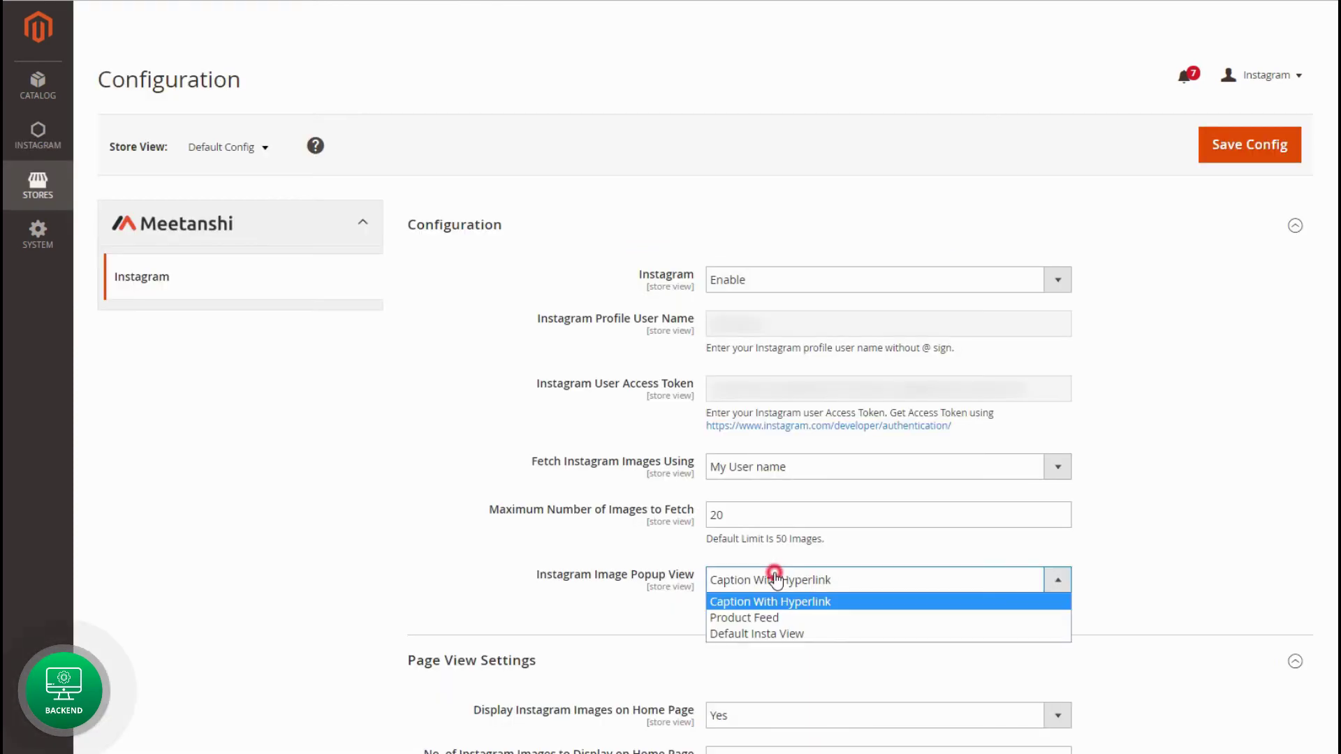
pyautogui.click(768, 636)
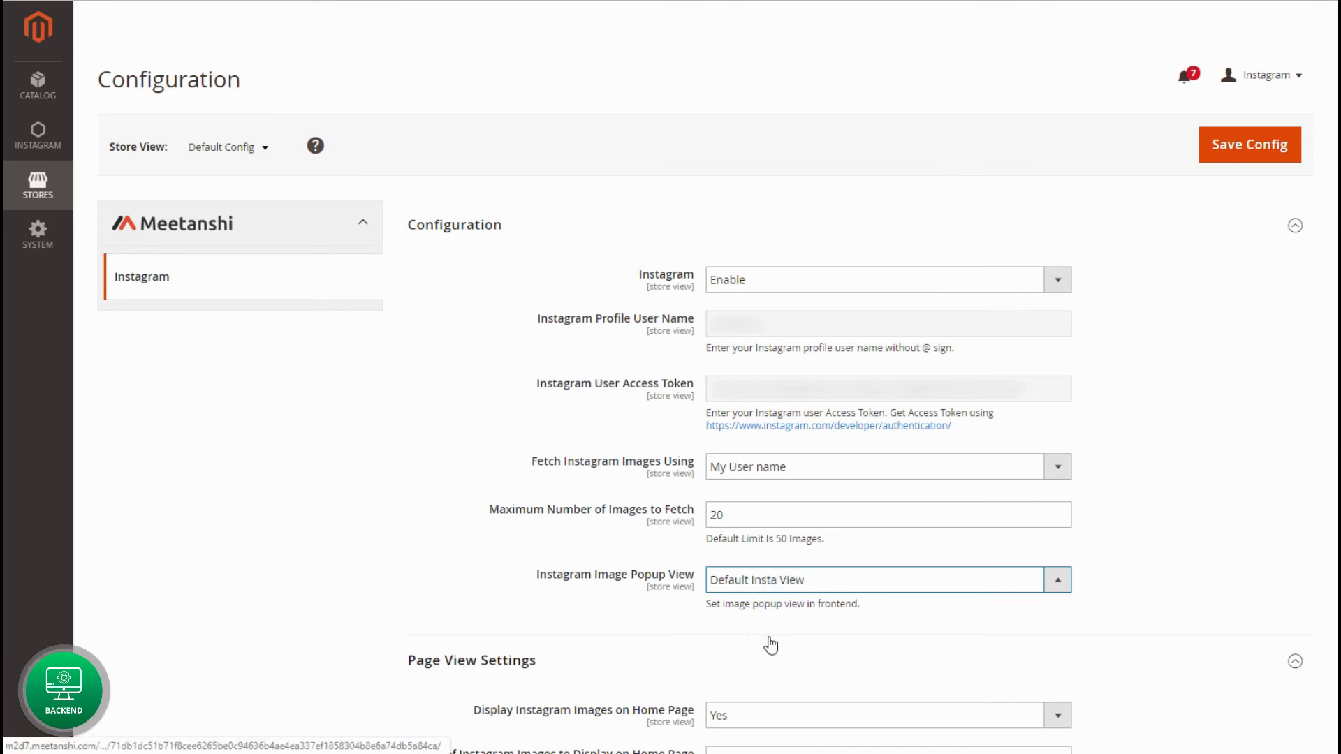
pyautogui.click(1249, 167)
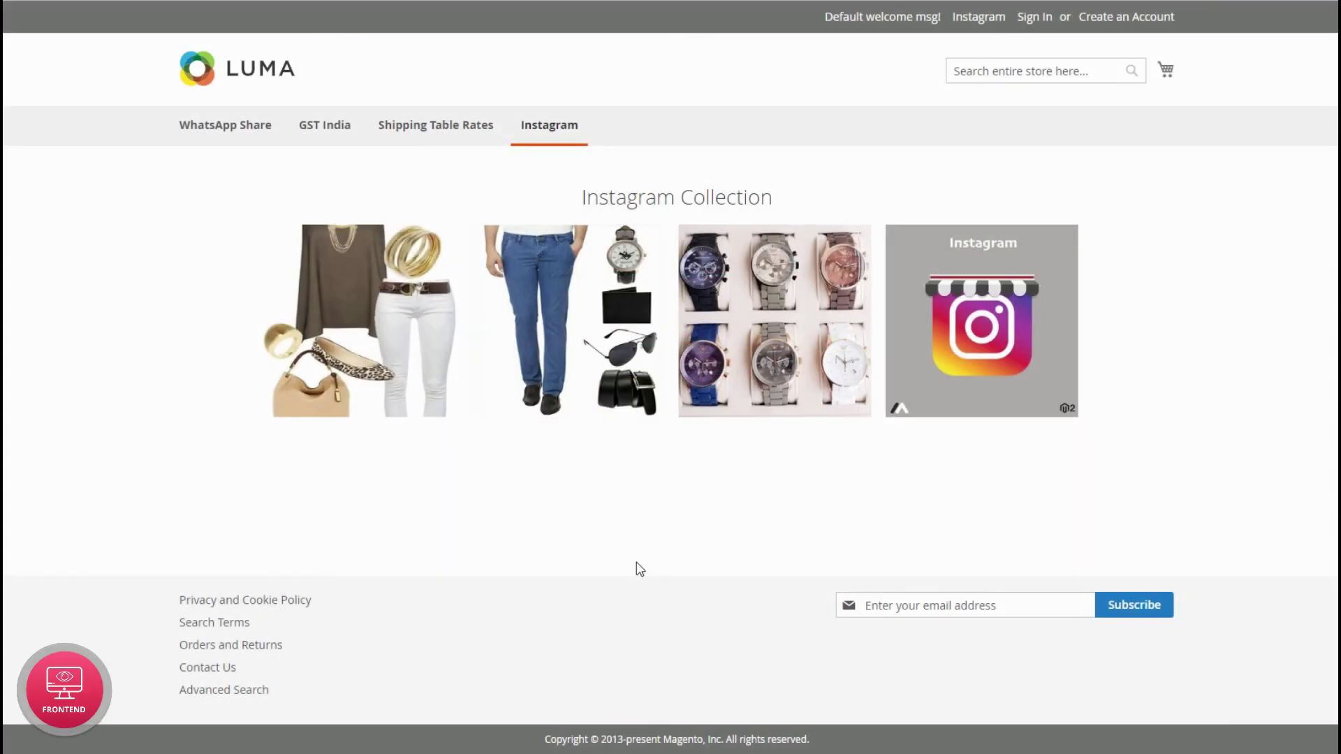
# Open the first outfit post in the lightbox and browse forward to the jeans combo post
pyautogui.click(433, 324)
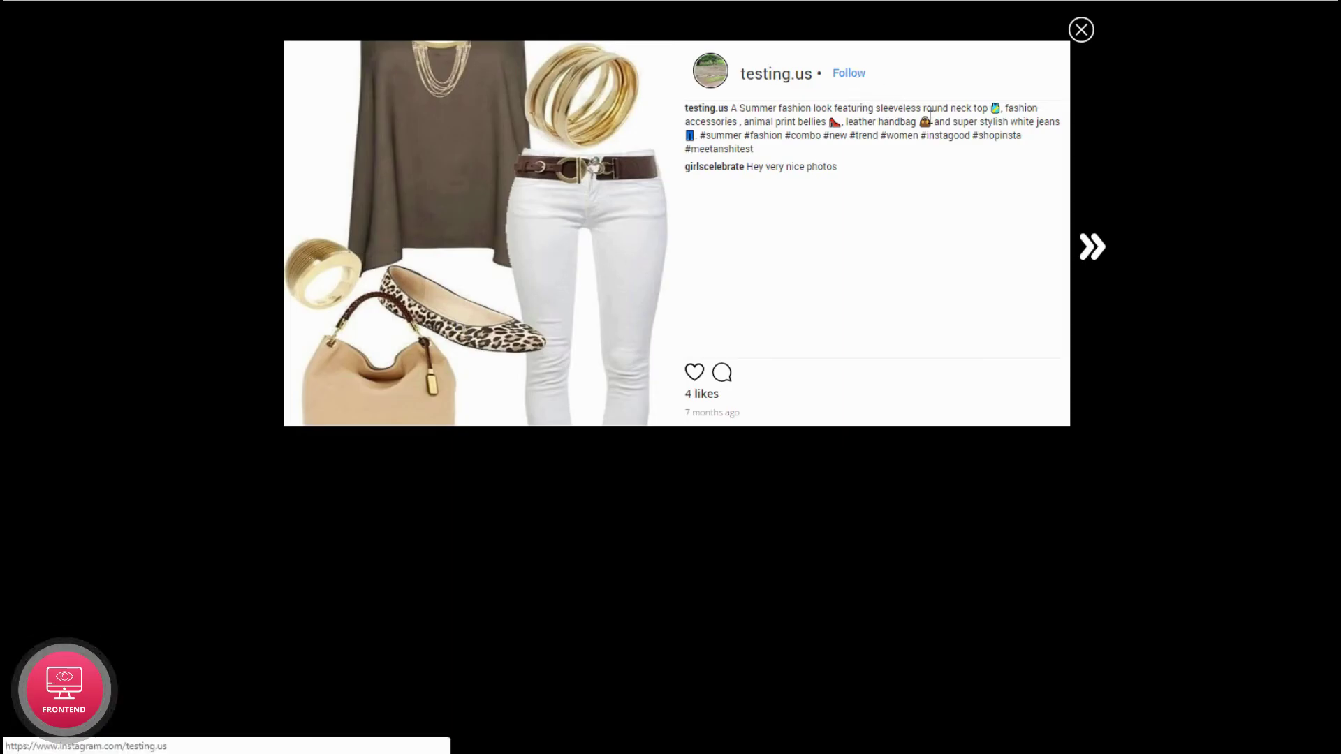
pyautogui.click(1091, 247)
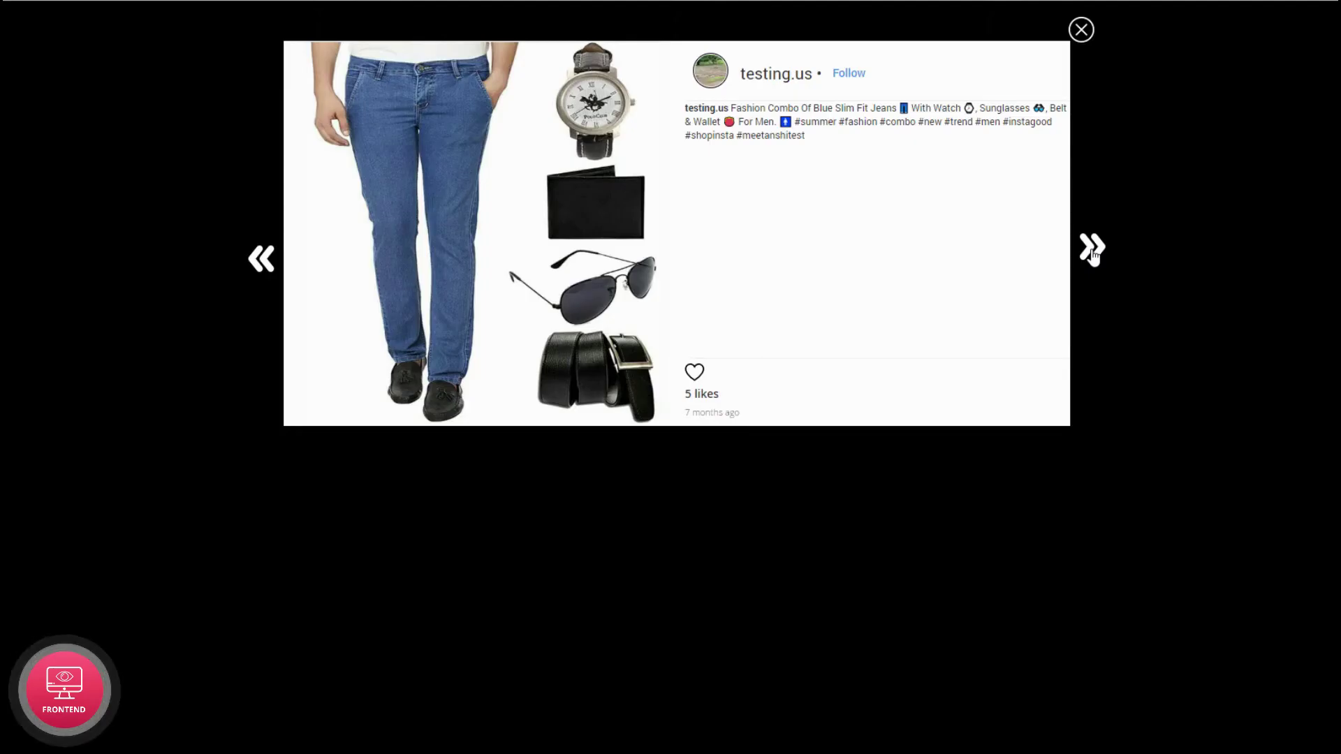
pyautogui.click(1092, 248)
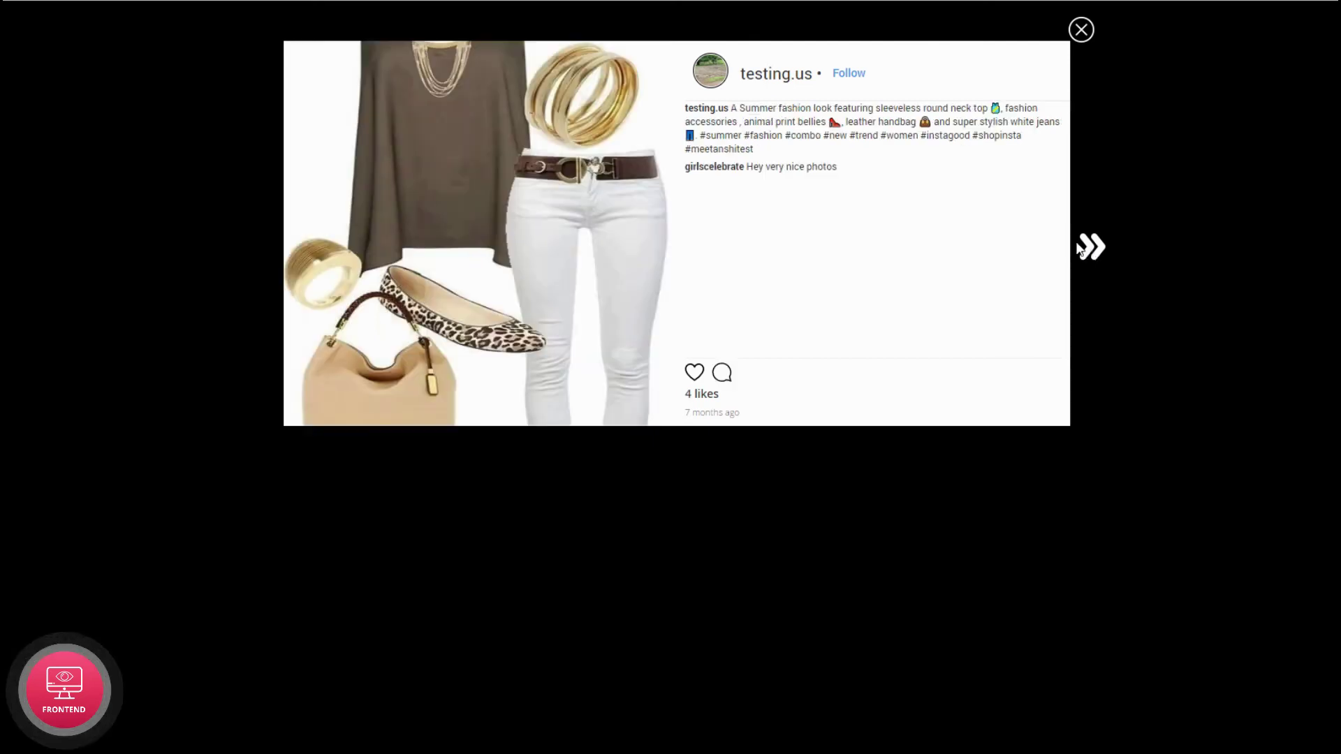
pyautogui.click(1092, 248)
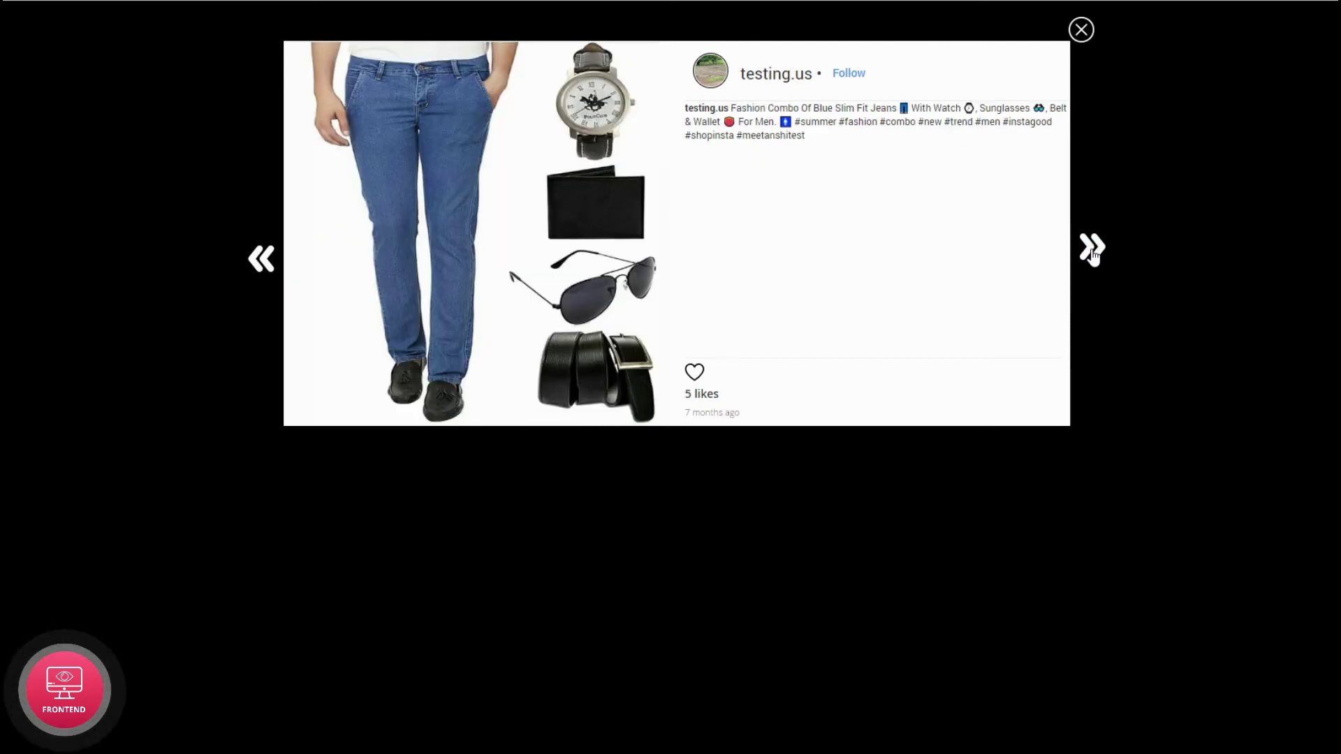
pyautogui.click(1093, 252)
pyautogui.click(1093, 251)
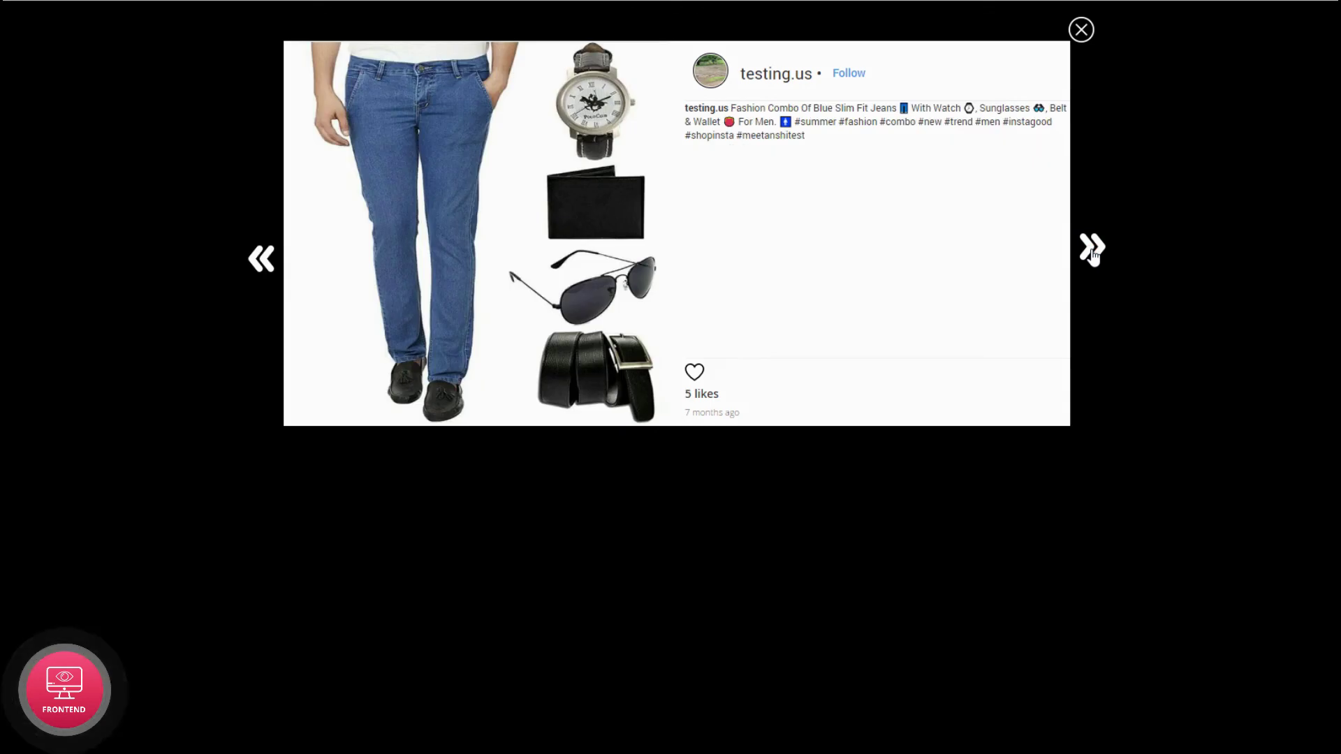